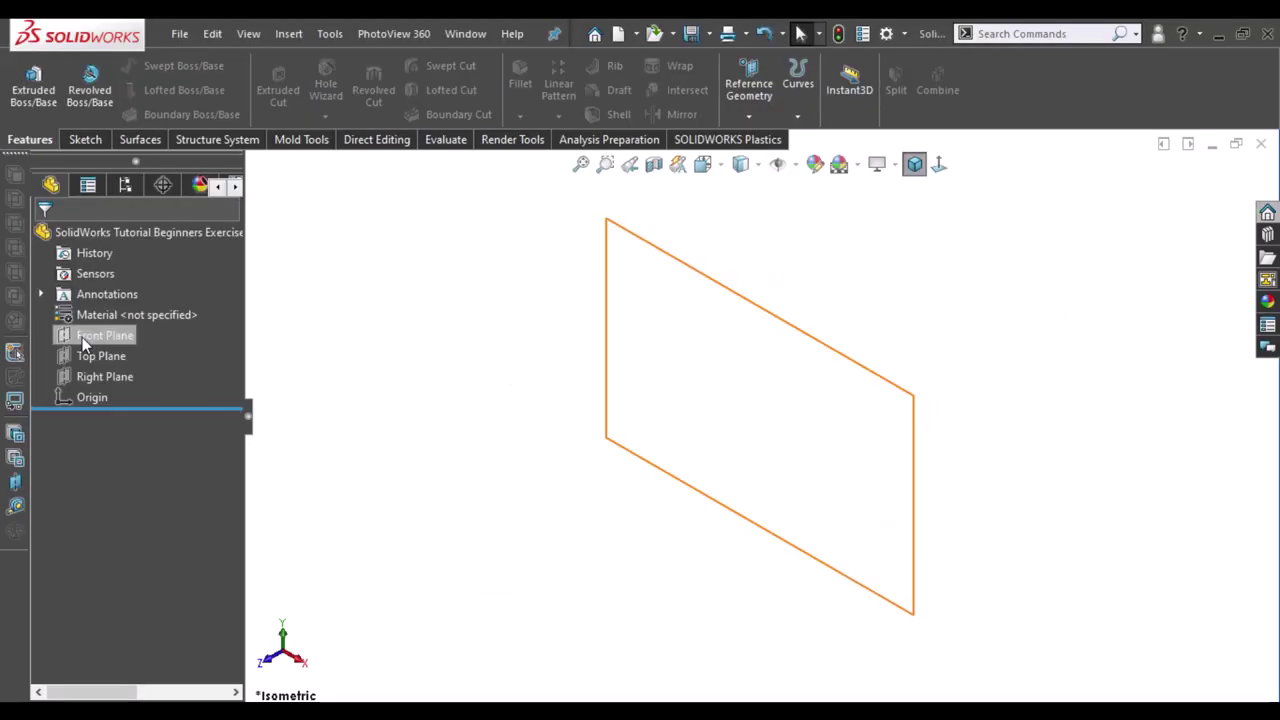
Step: Open Sketch1 on the Front Plane
click(82, 337)
click(127, 309)
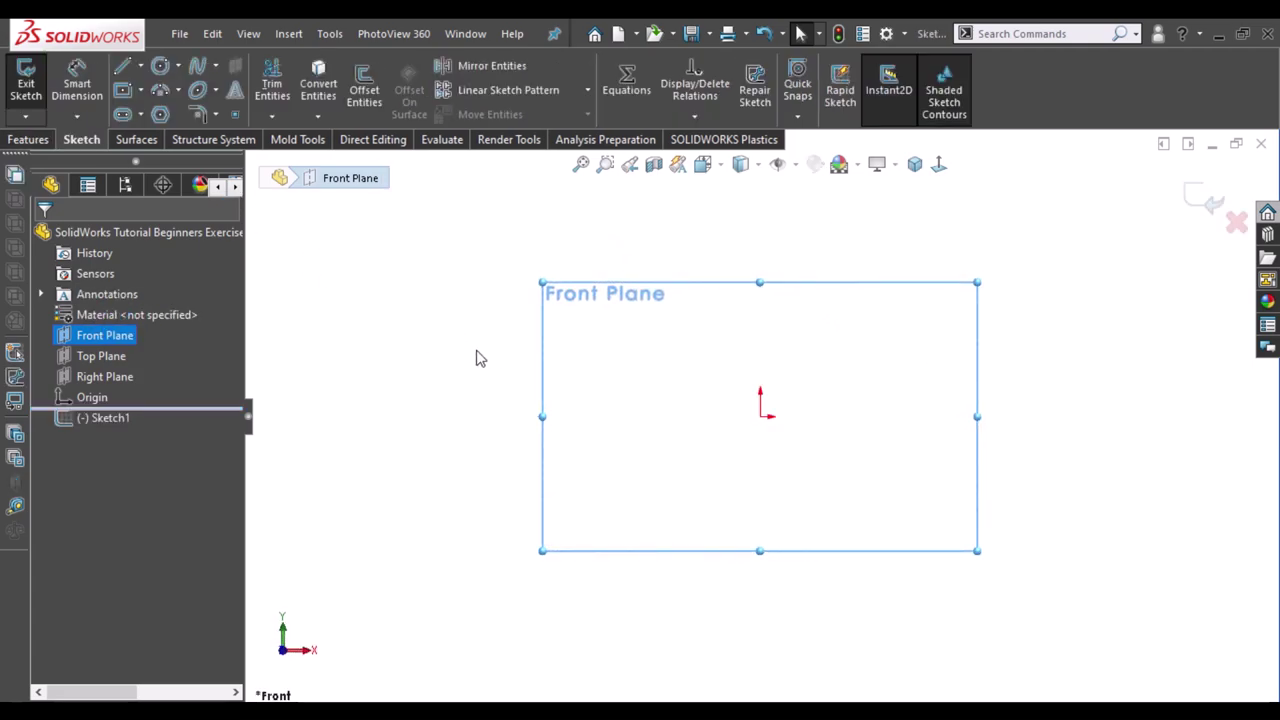
Step: Draw a vertical centerline rising from the origin
click(143, 66)
click(164, 116)
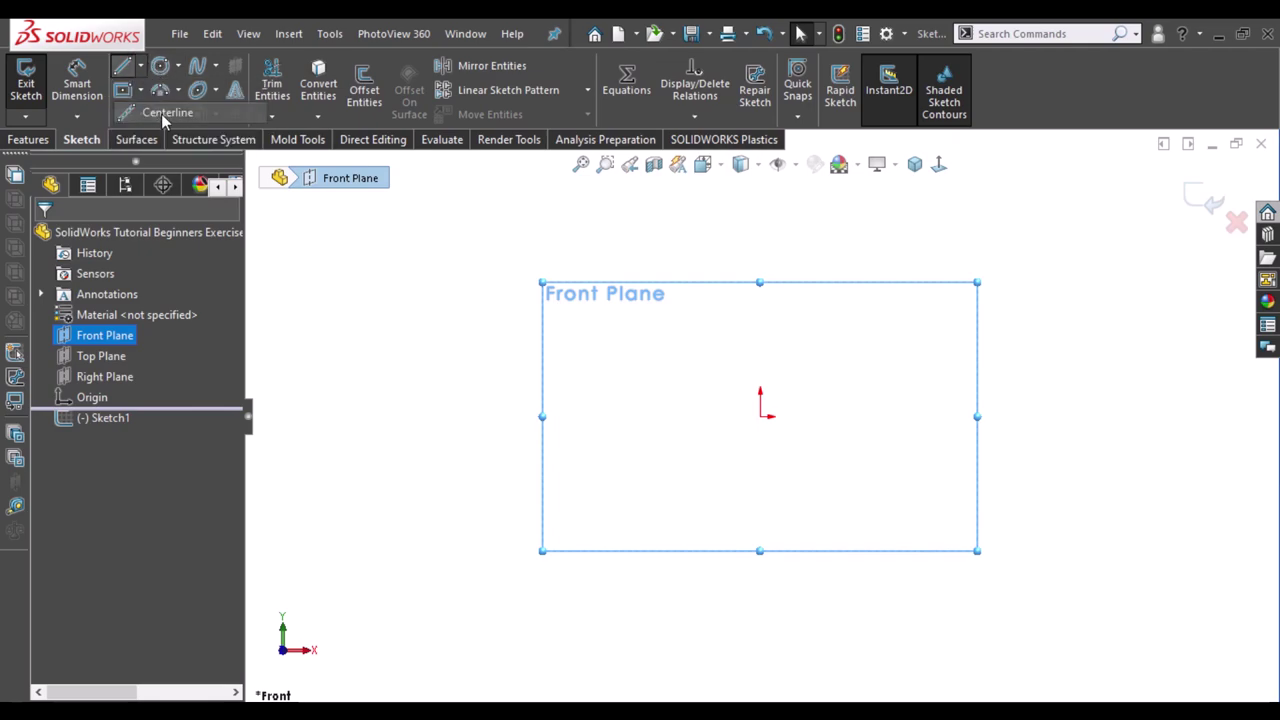
click(760, 415)
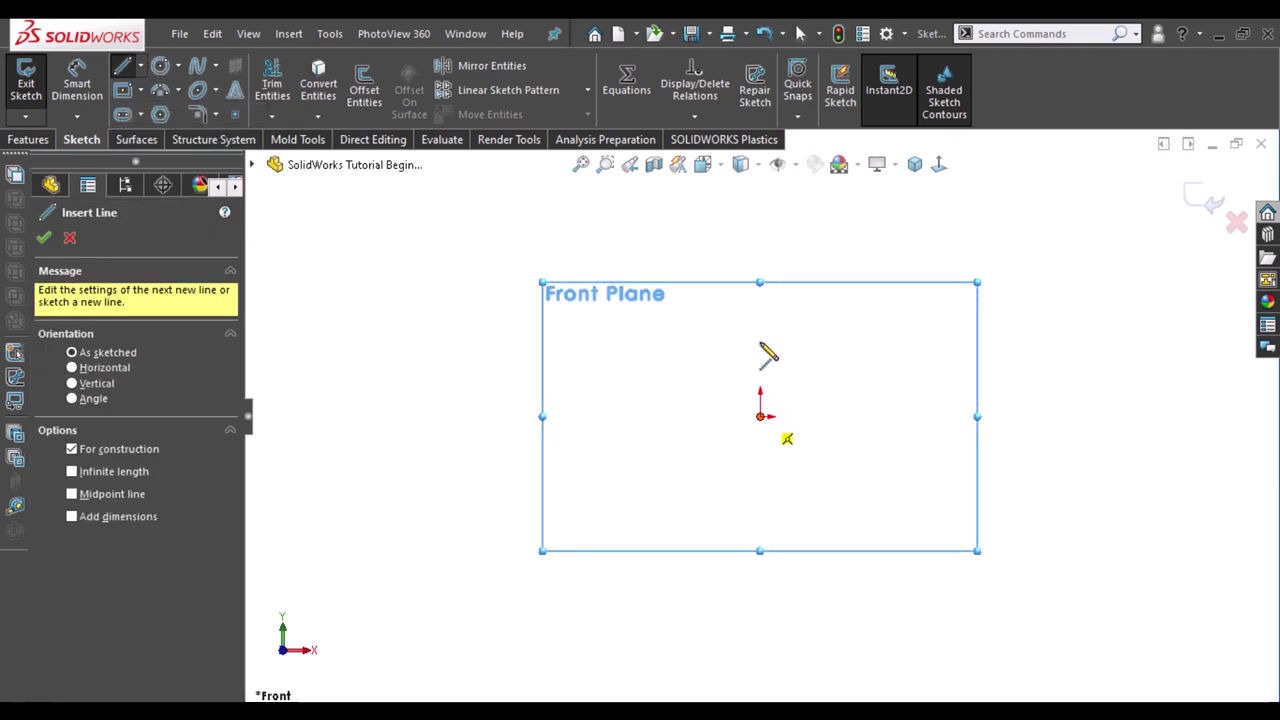
click(761, 293)
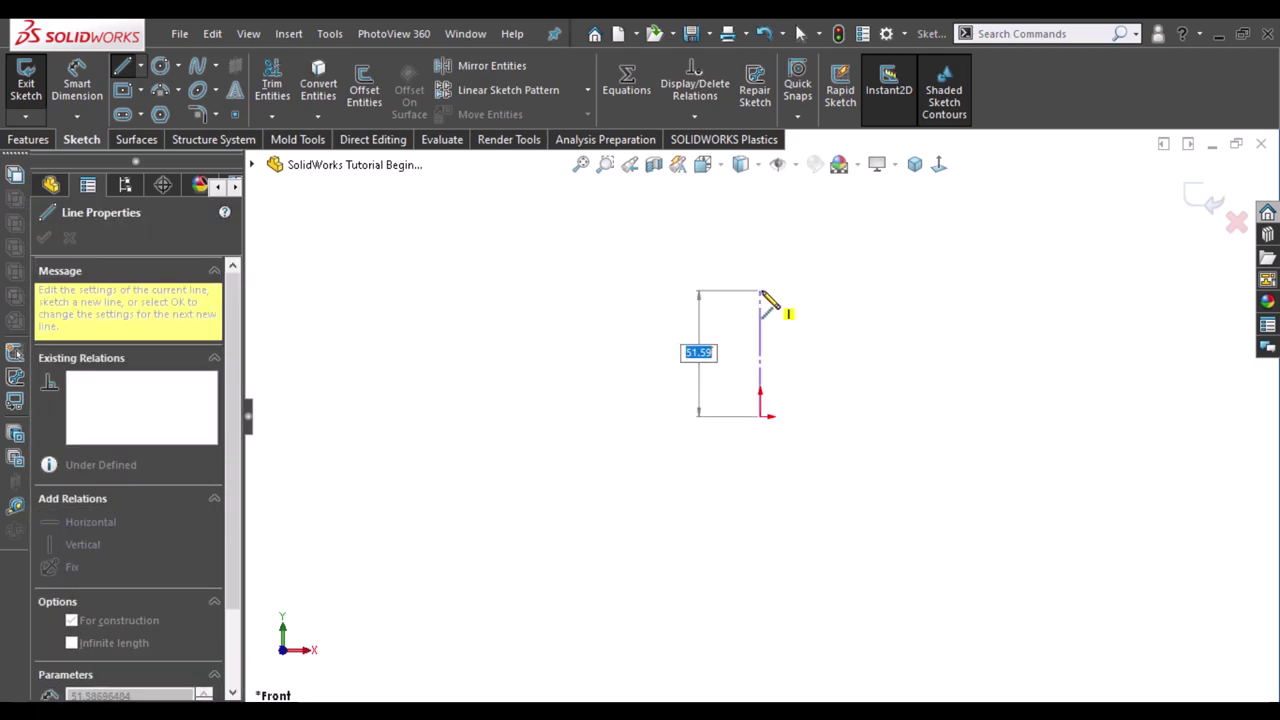
key(Escape)
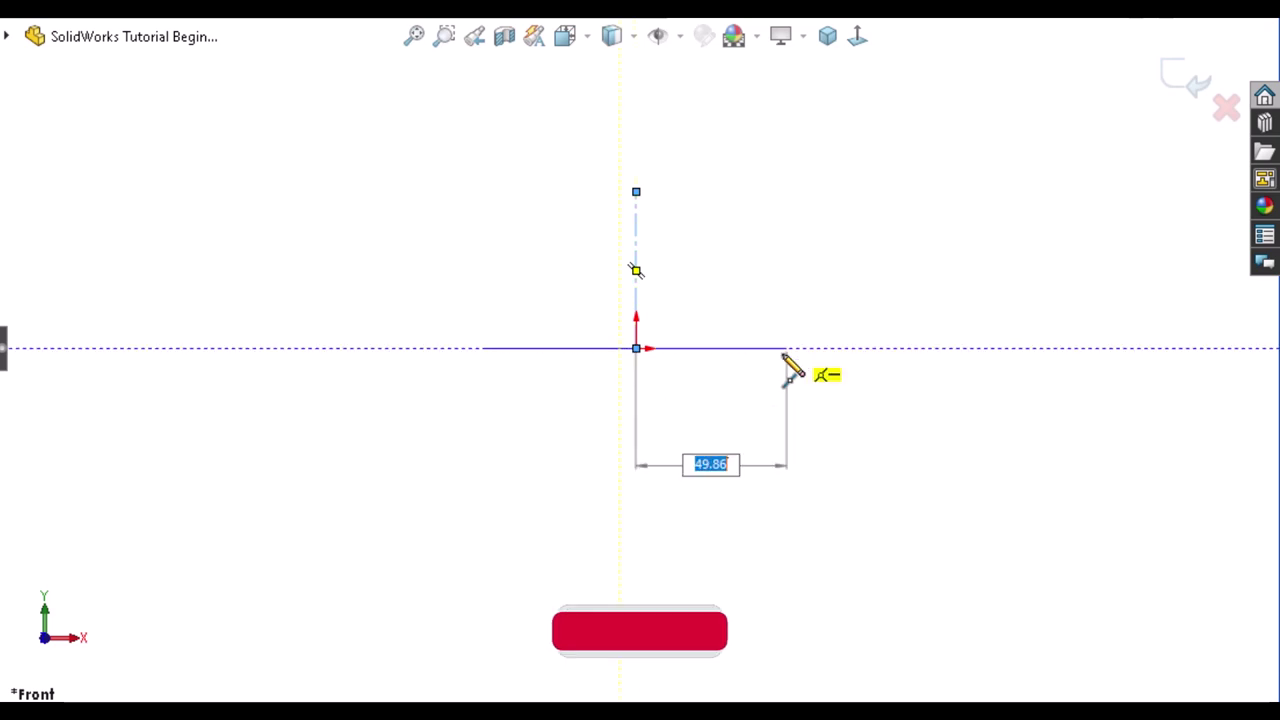
Step: Draw the horizontal base line centred on the origin
click(787, 348)
key(Escape)
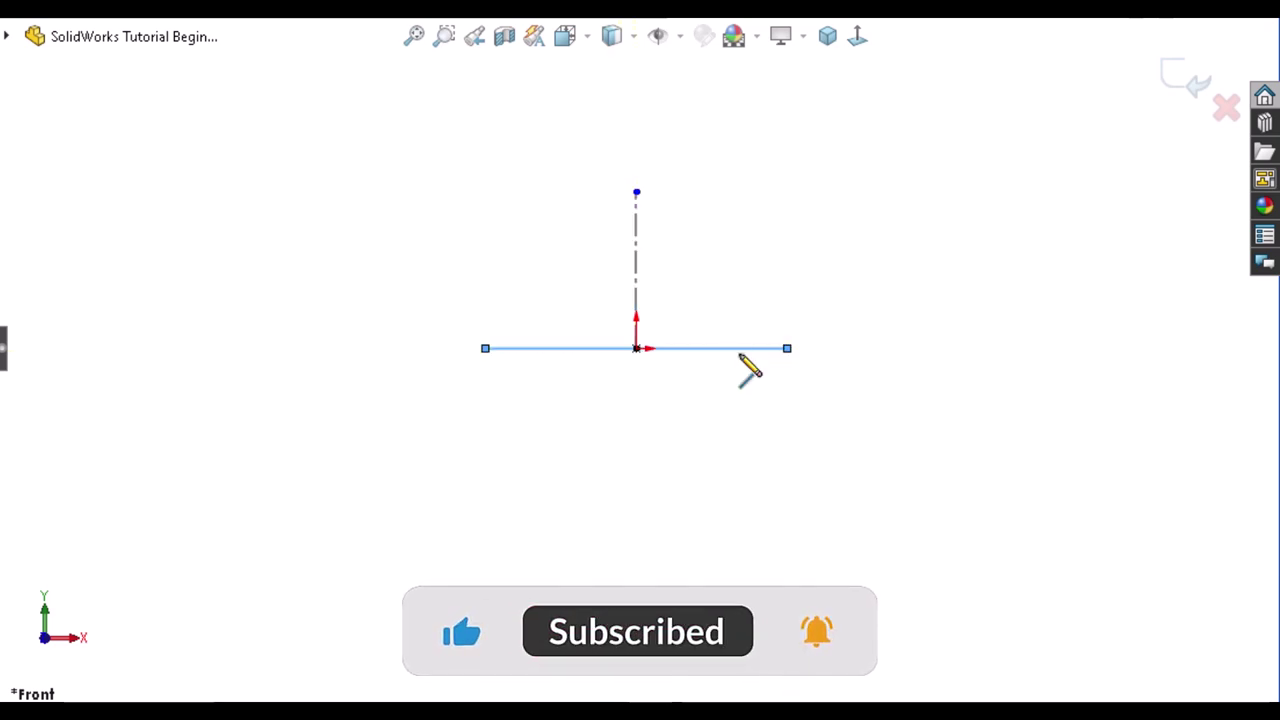
click(765, 348)
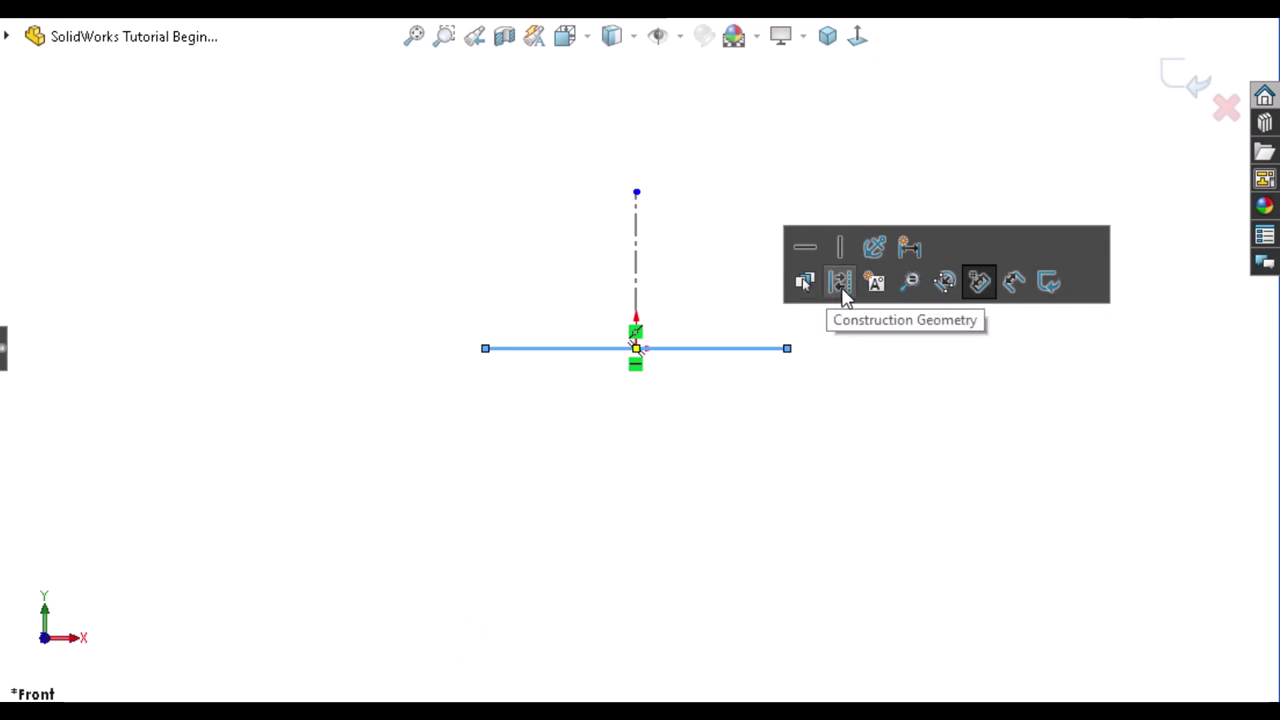
click(890, 346)
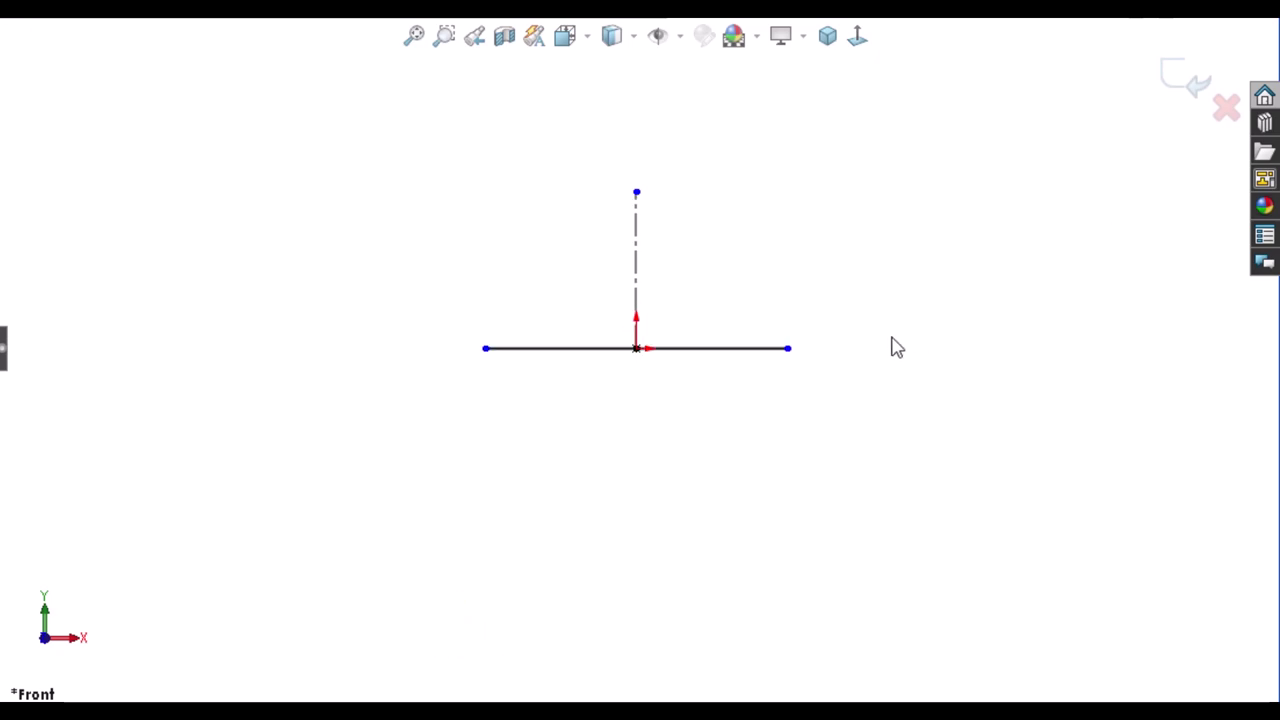
Step: From the base line's right end, chain a base extension, a short vertical step and a 22-long top edge
right_drag(927, 318, 806, 322)
click(787, 349)
click(787, 349)
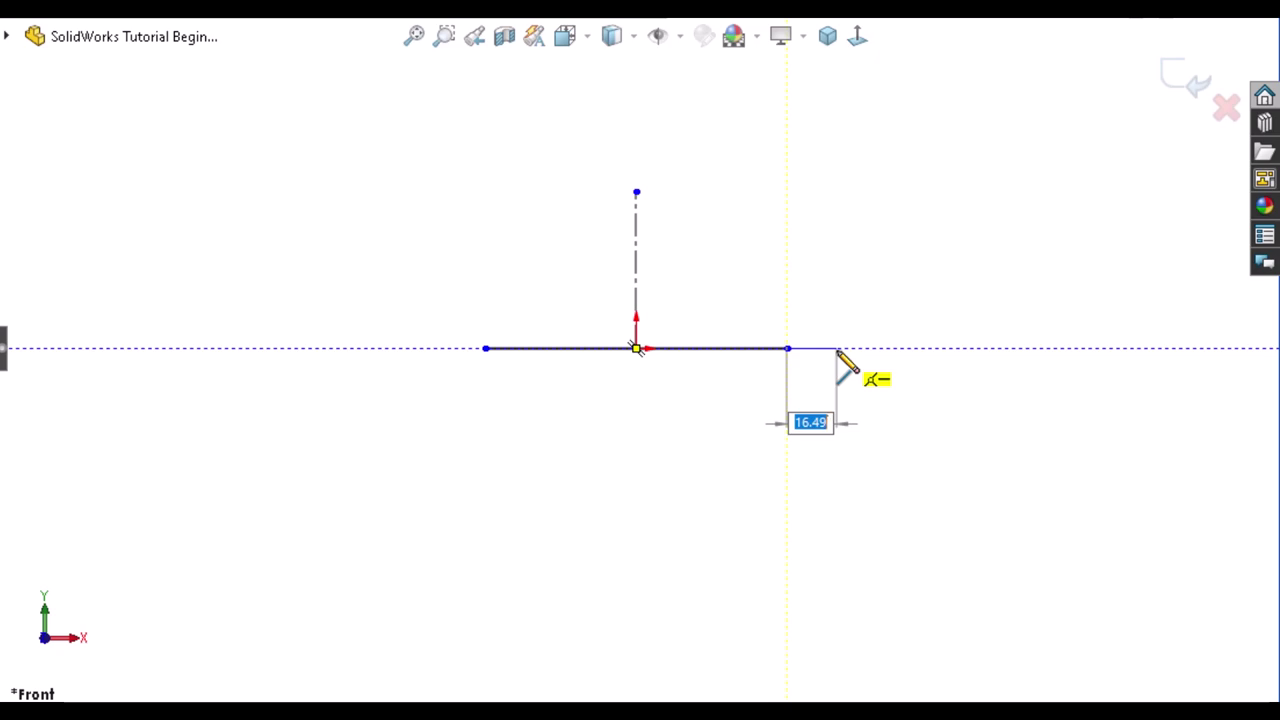
click(838, 349)
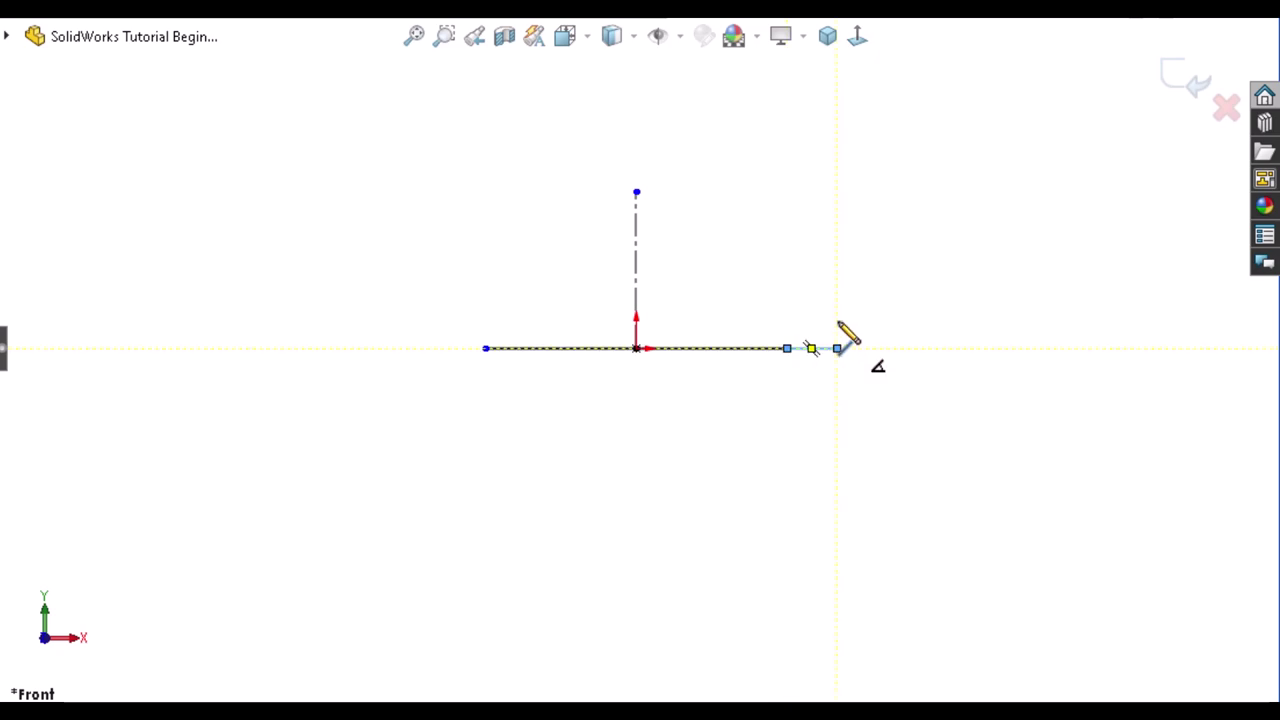
click(837, 314)
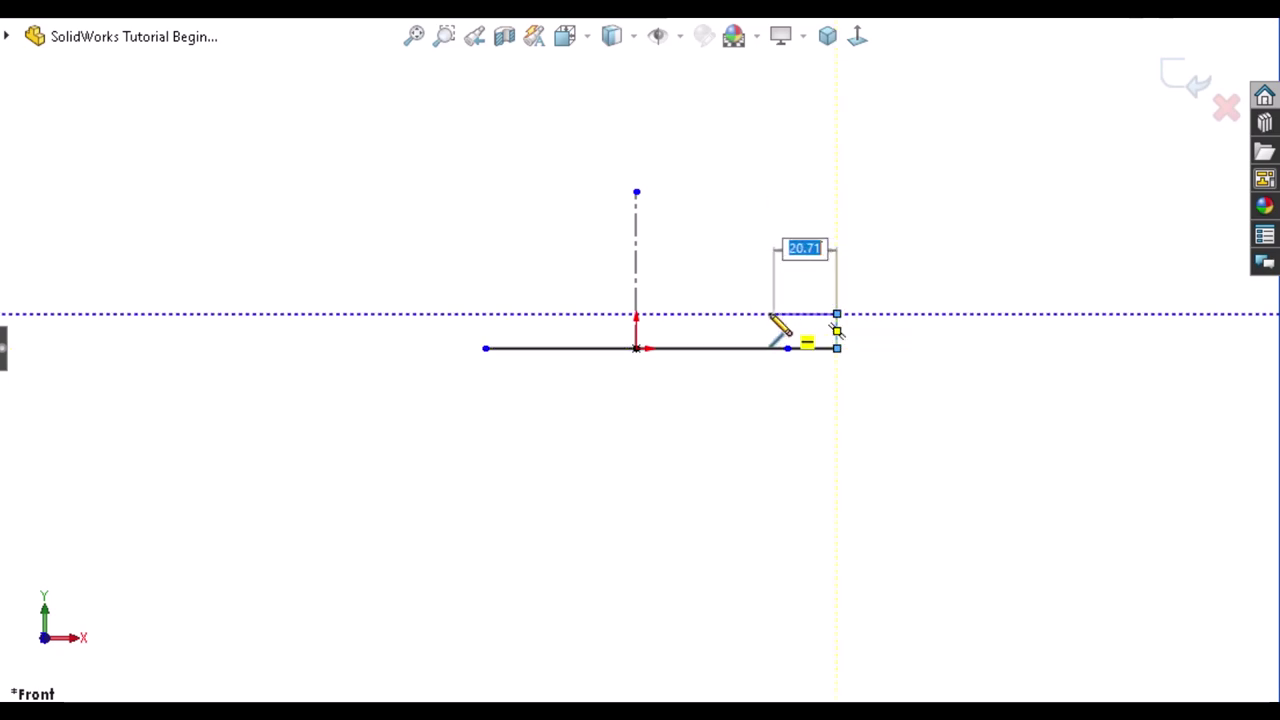
text(22.25)
key(Return)
key(Escape)
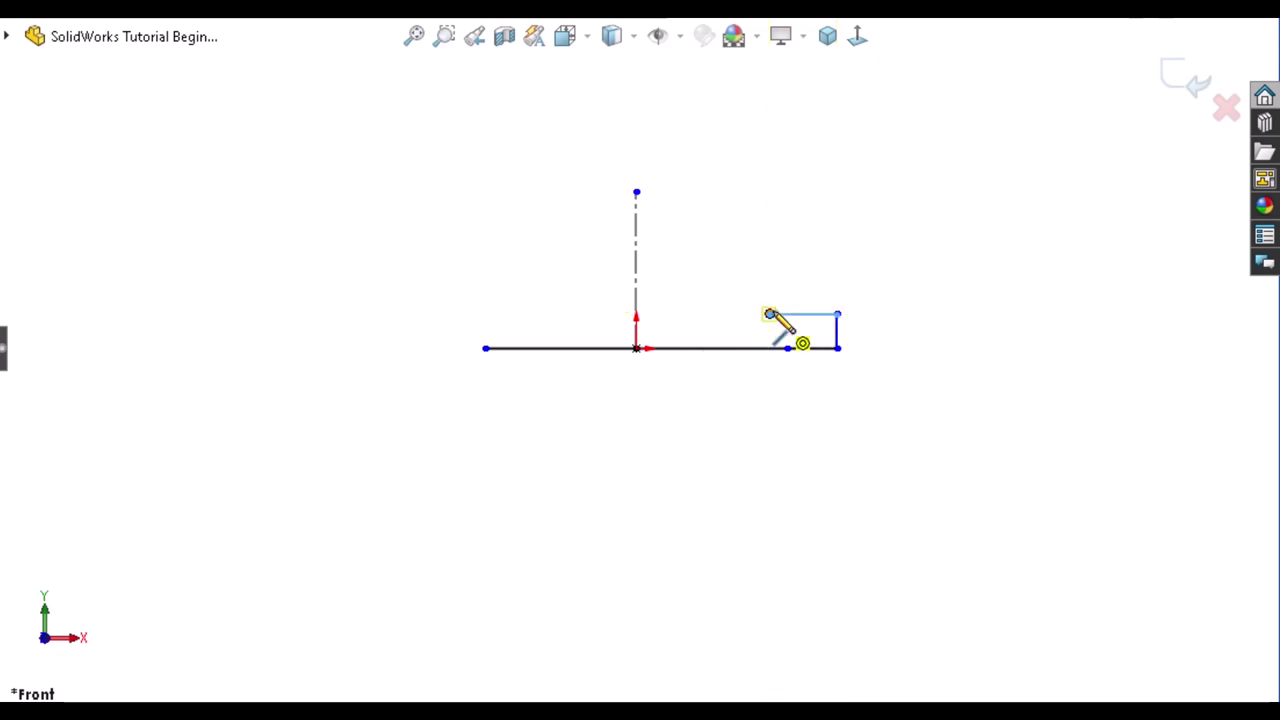
Step: Add a small fillet arc, then a large tangent arc reaching over the centerline
click(769, 314)
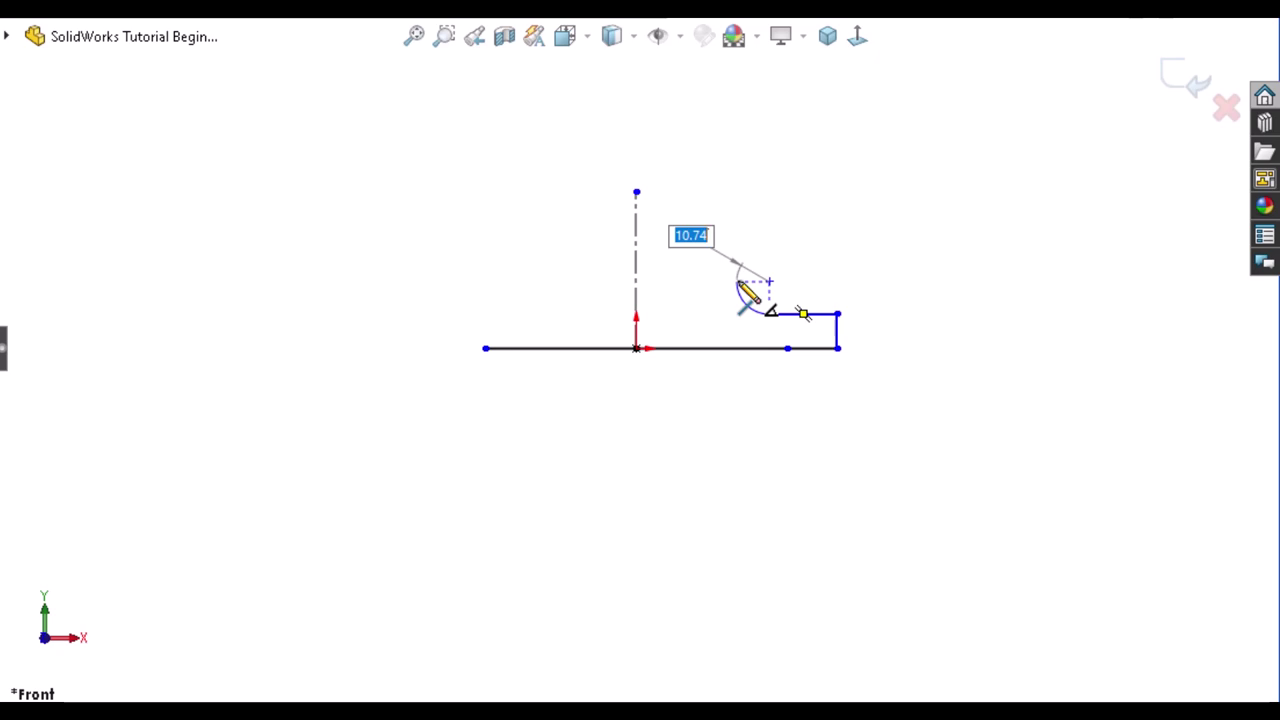
click(737, 281)
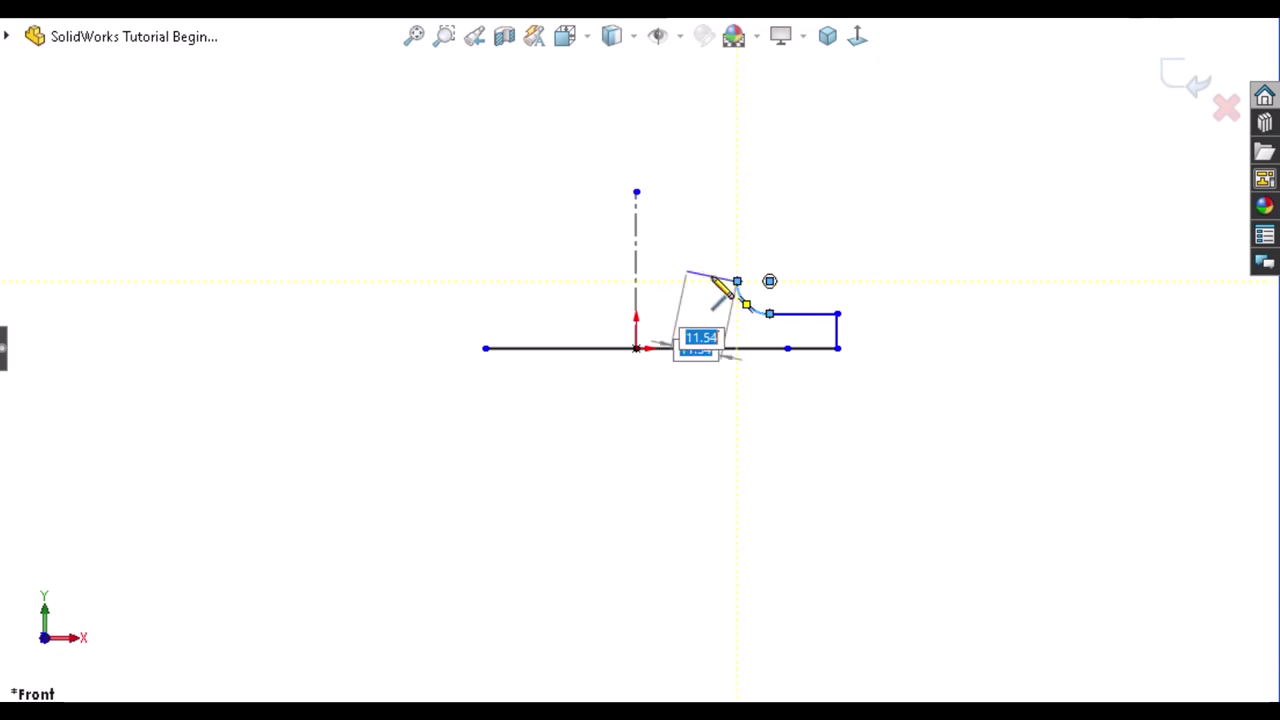
double_click(737, 281)
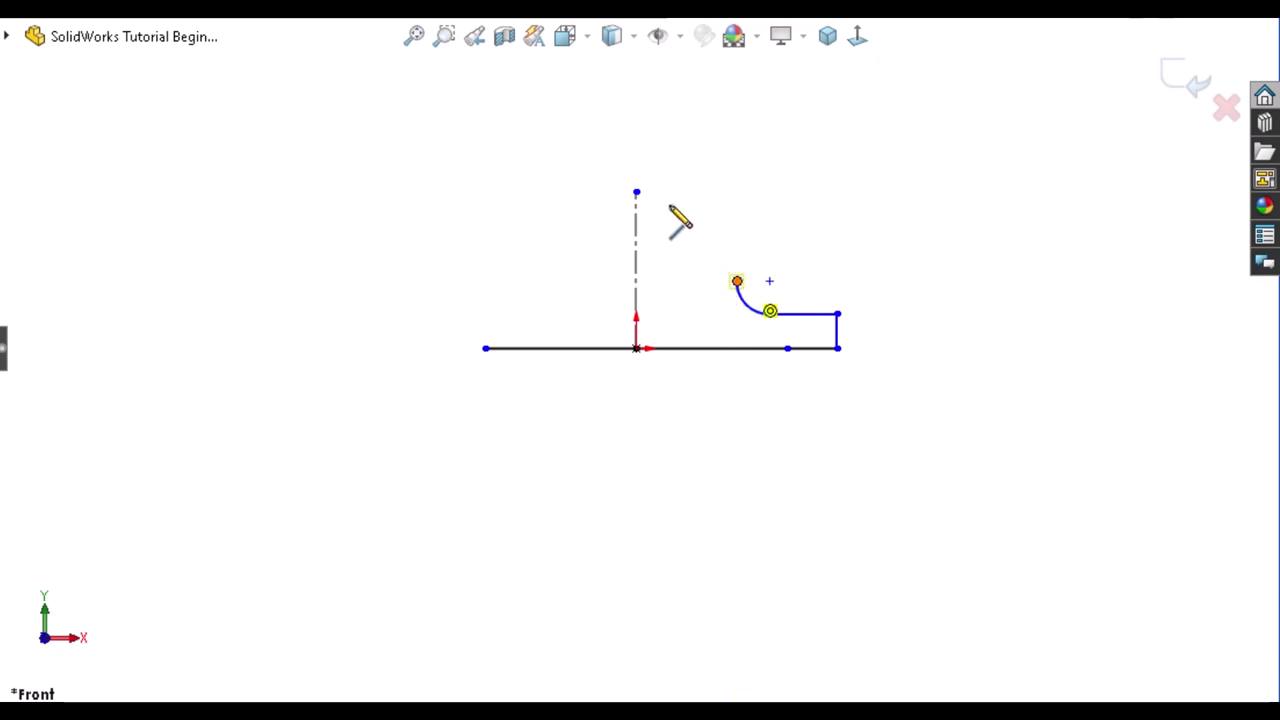
key(a)
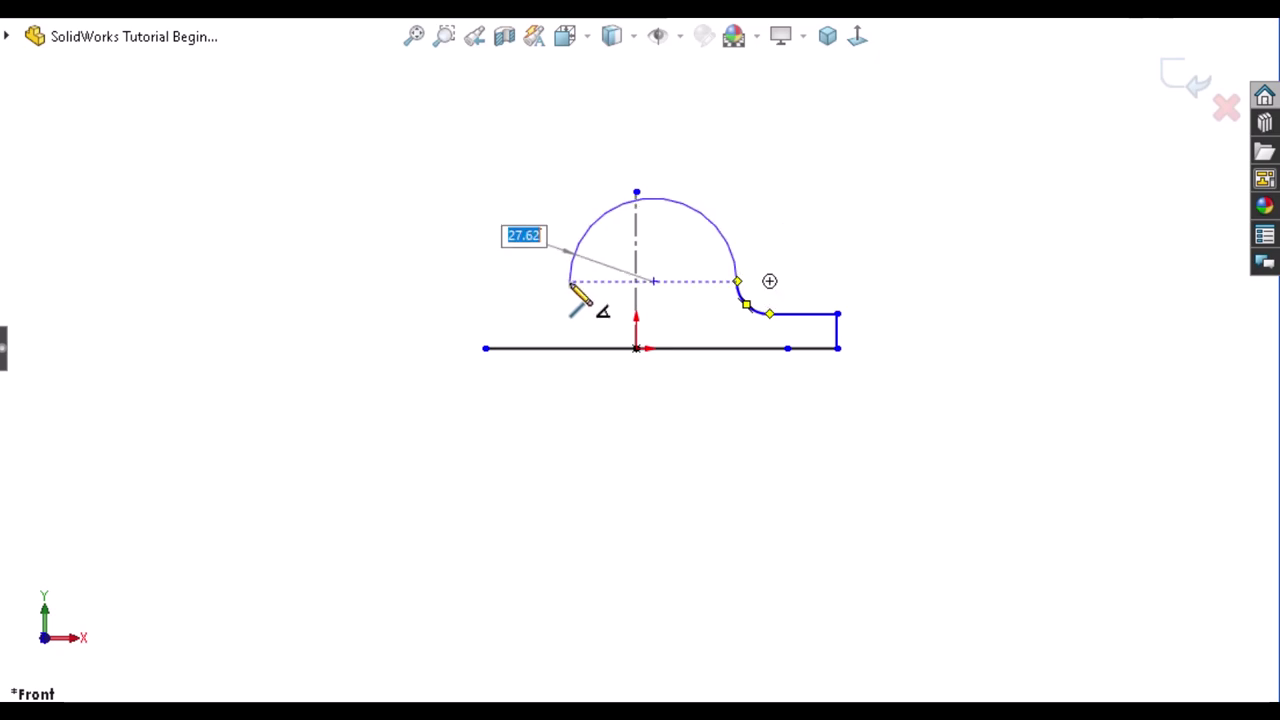
click(570, 282)
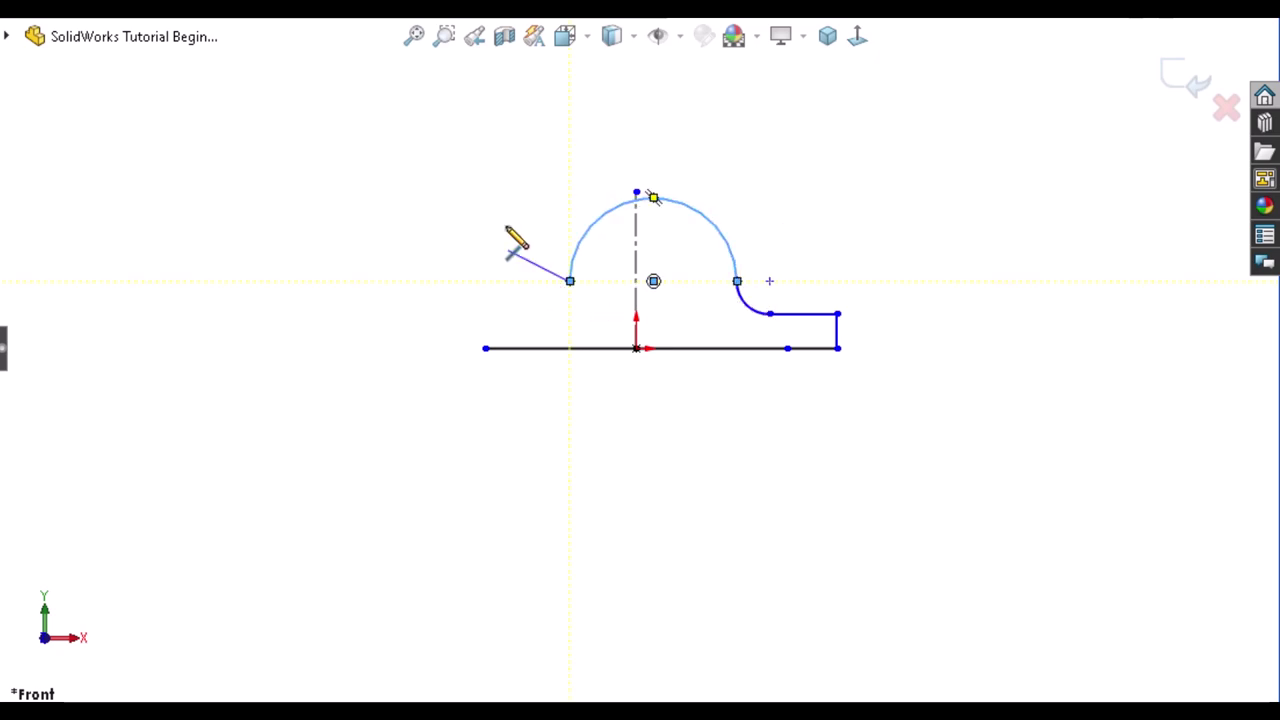
key(Escape)
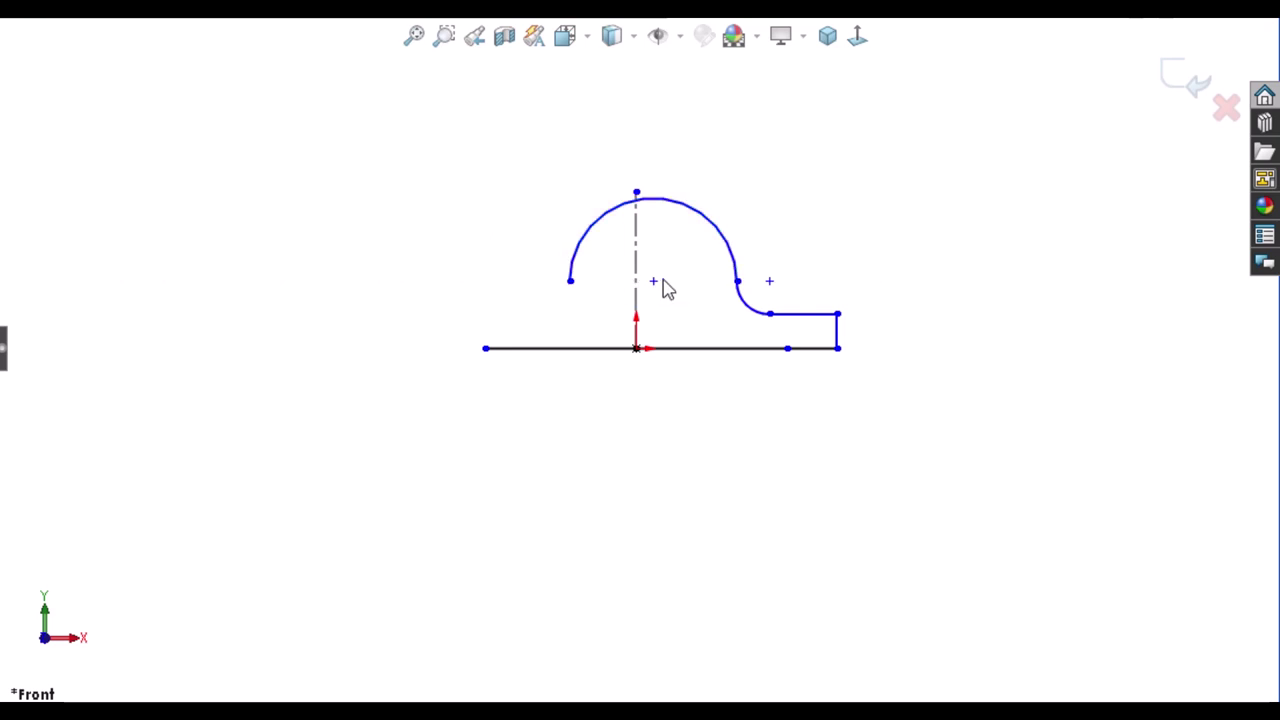
Step: Put the large arc's centre on the centerline and mirror the right-half entities across it
click(636, 276)
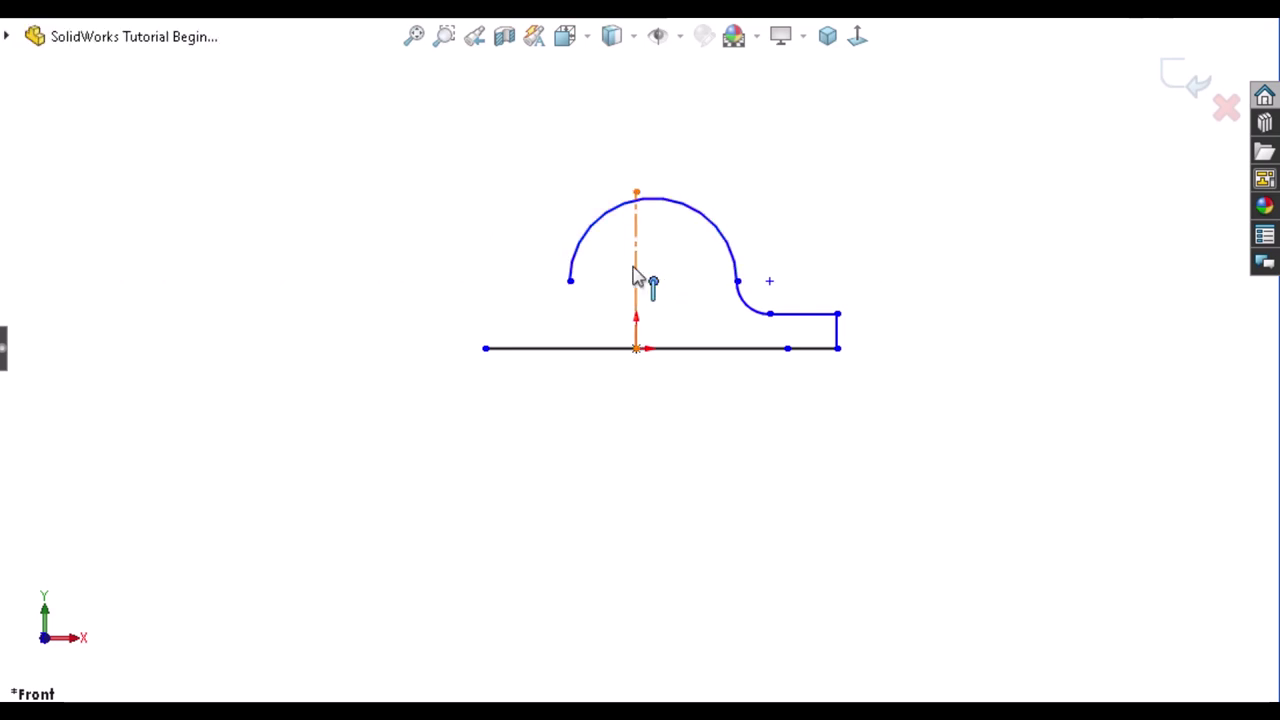
click(630, 214)
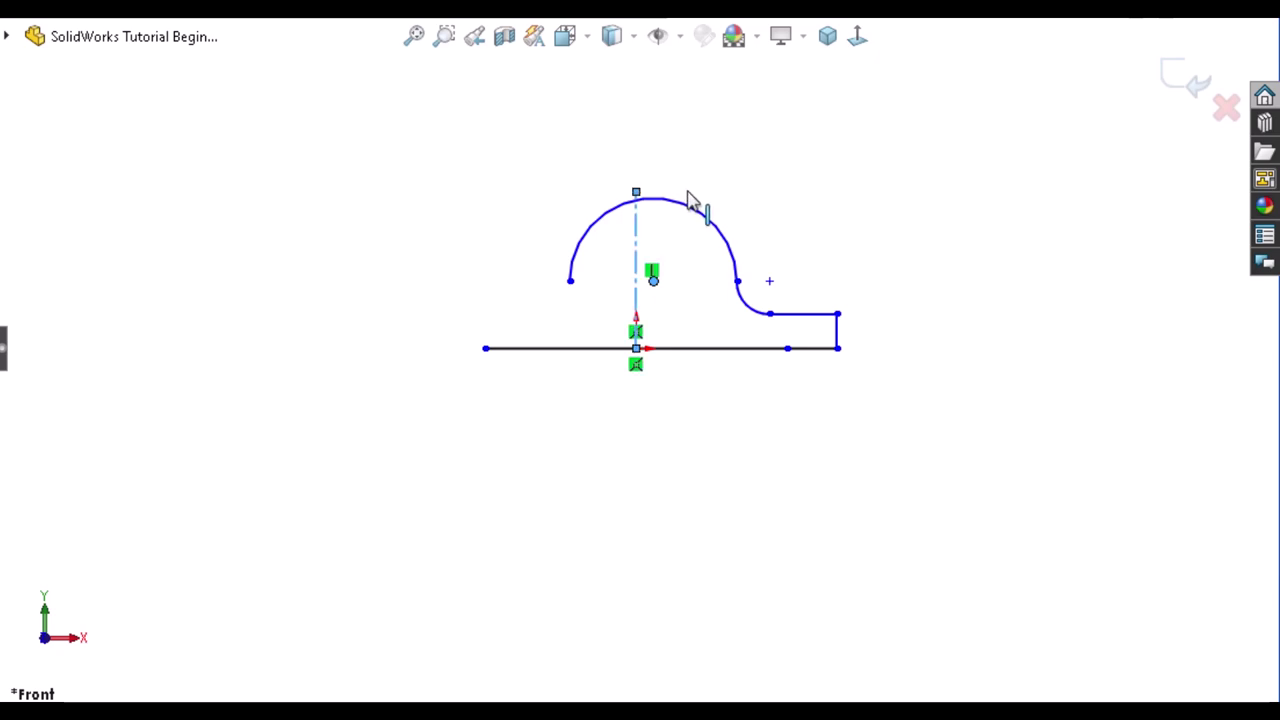
click(738, 166)
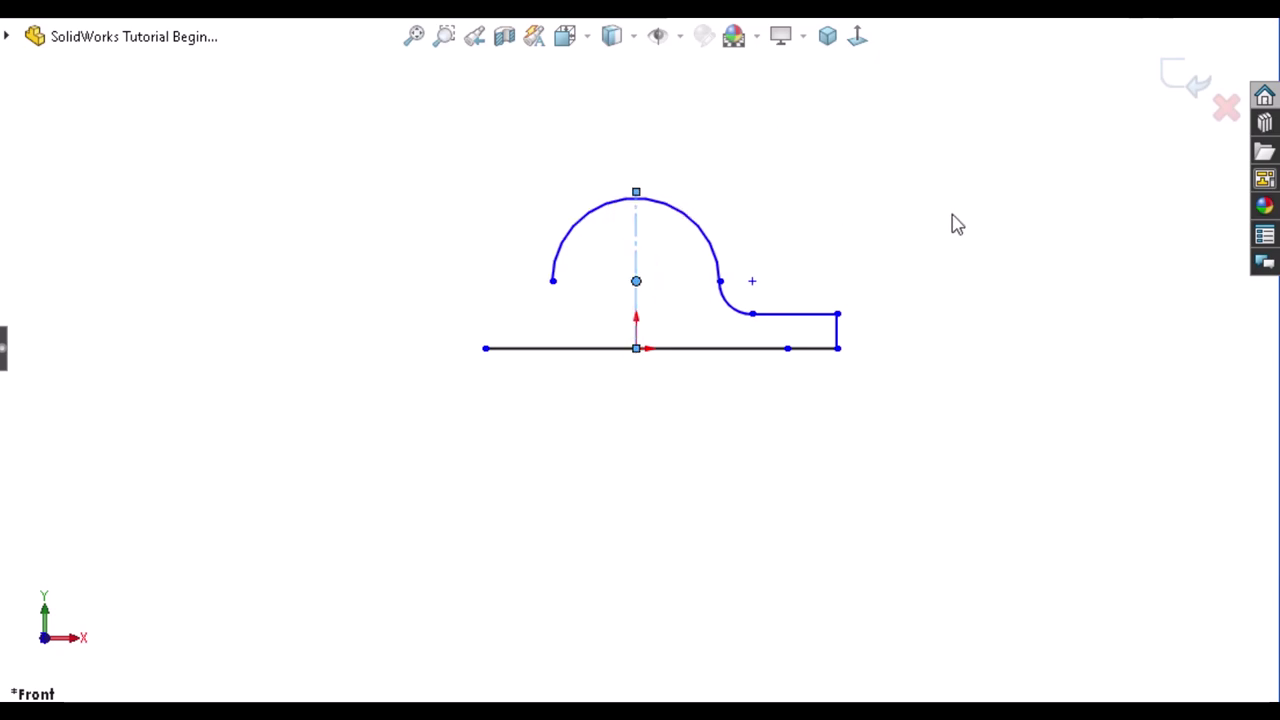
mouse_move(953, 222)
mouse_down()
mouse_move(777, 322)
mouse_move(943, 429)
mouse_up()
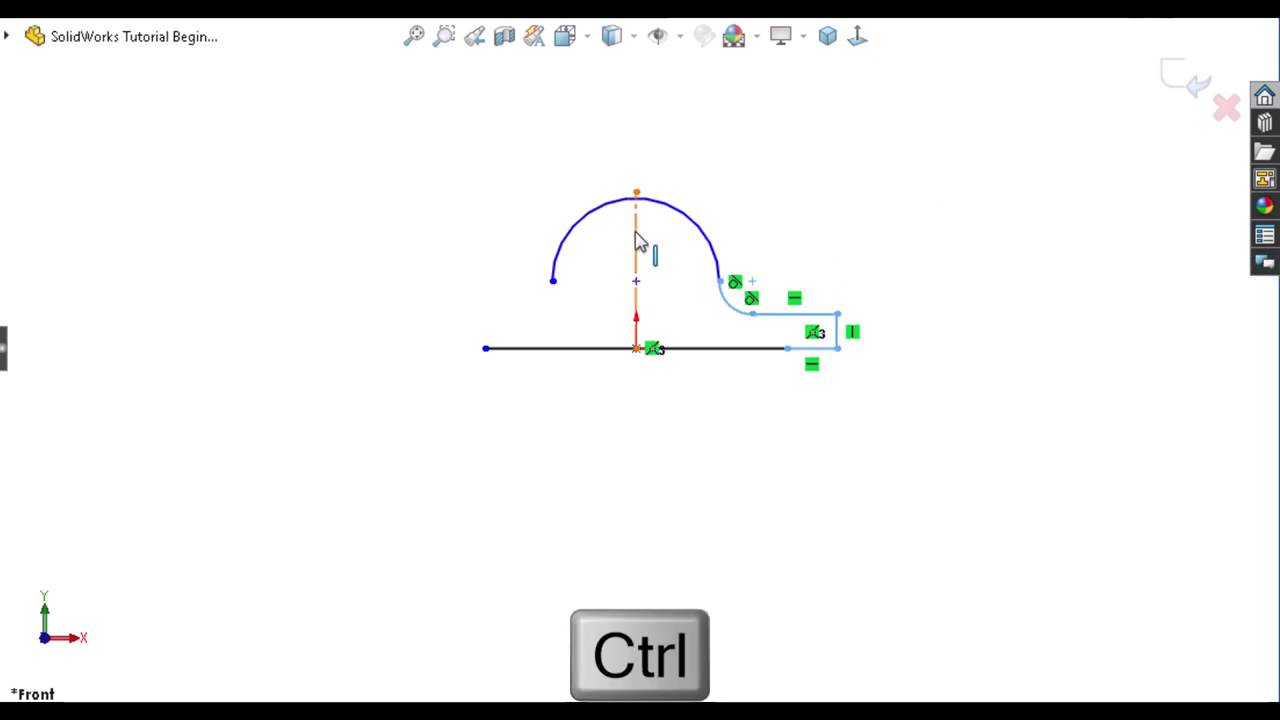
click(326, 174)
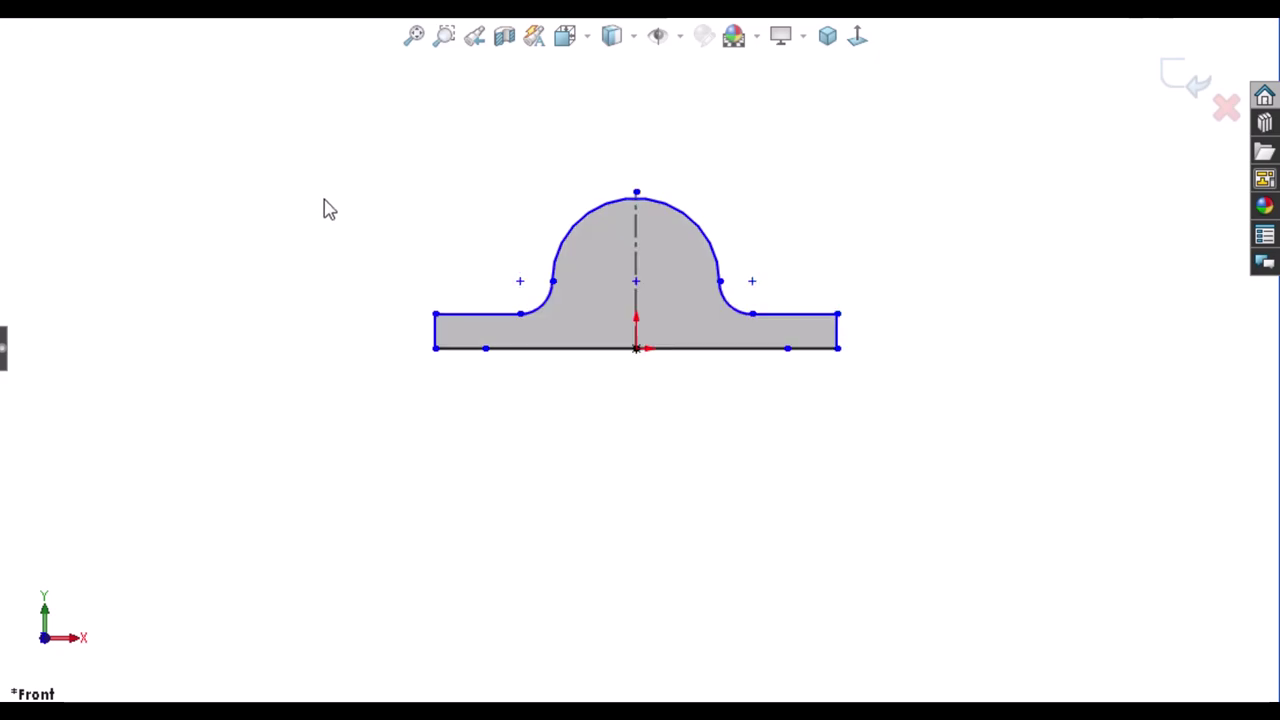
Step: Draw a circle for the bore, centred on the large arc's centre point
right_drag(323, 310, 316, 264)
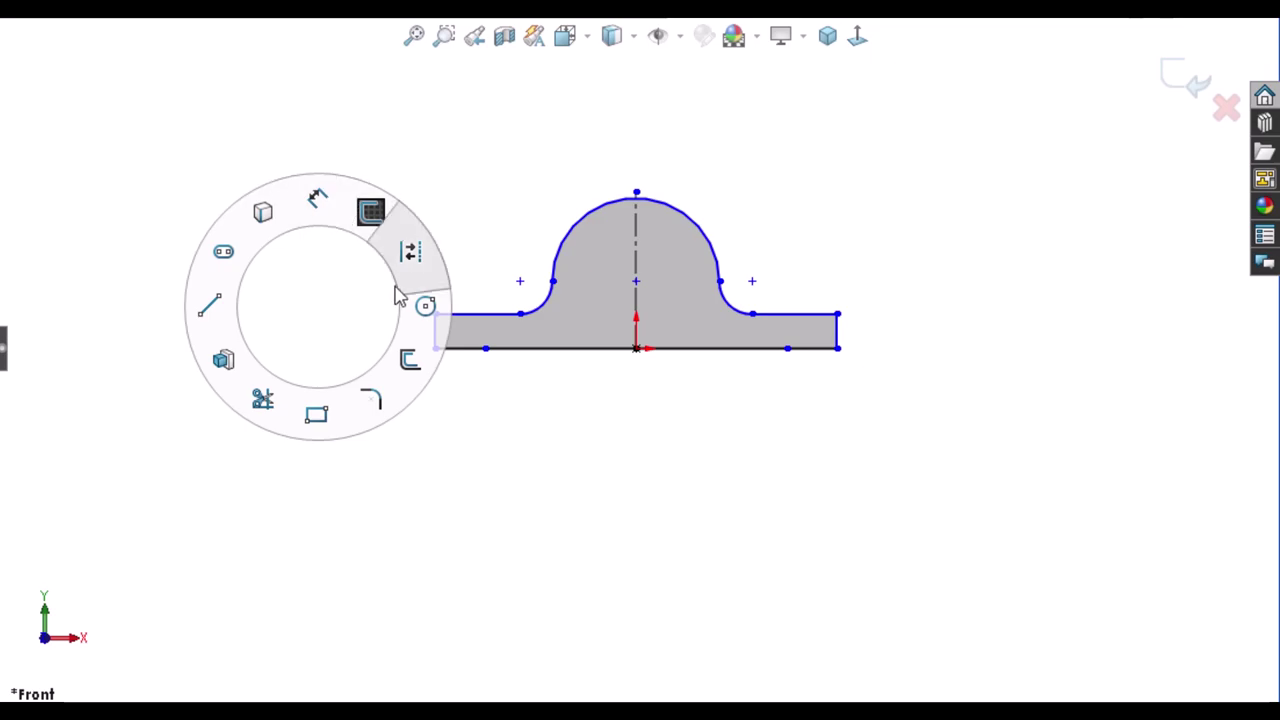
right_drag(311, 248, 415, 295)
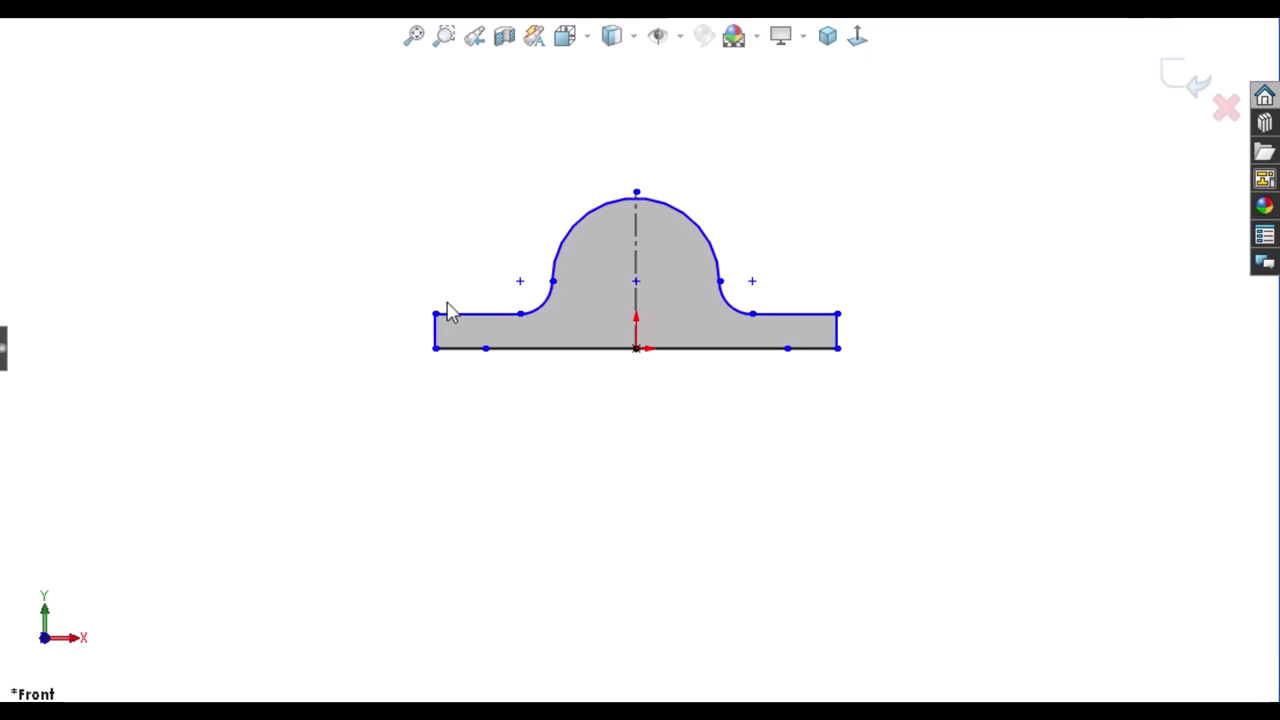
click(636, 281)
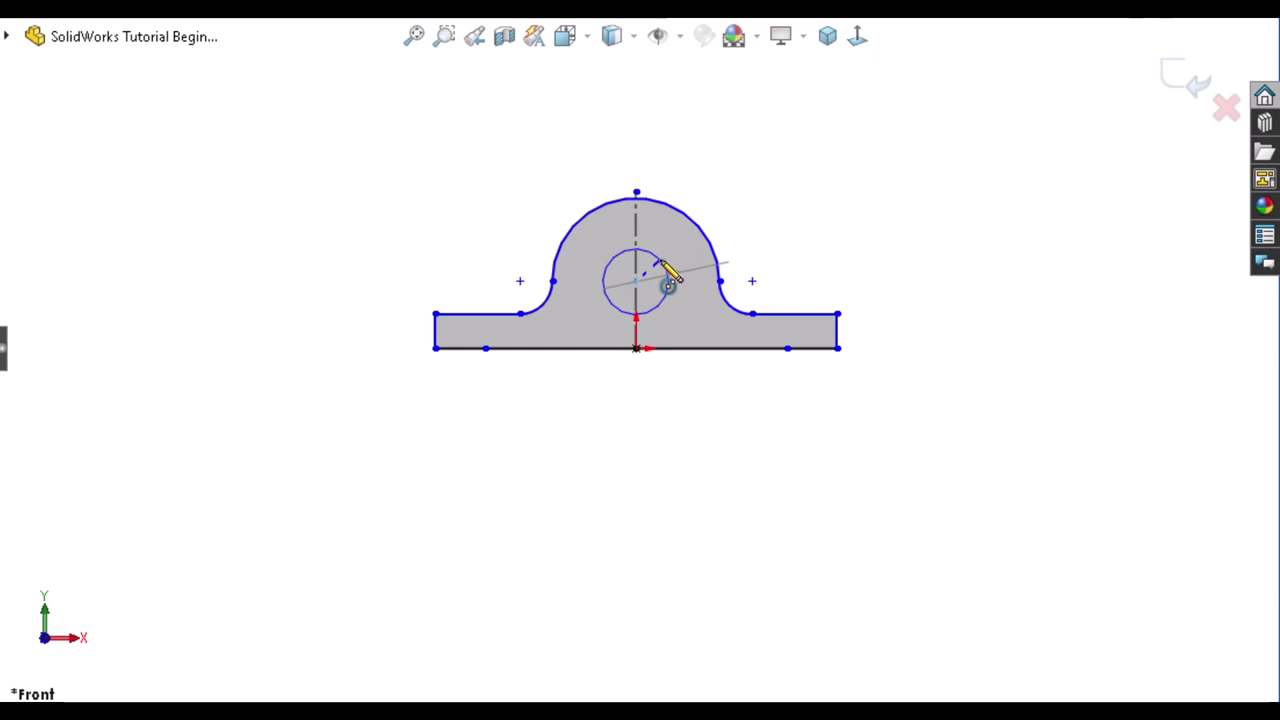
click(658, 264)
right_drag(949, 352, 979, 194)
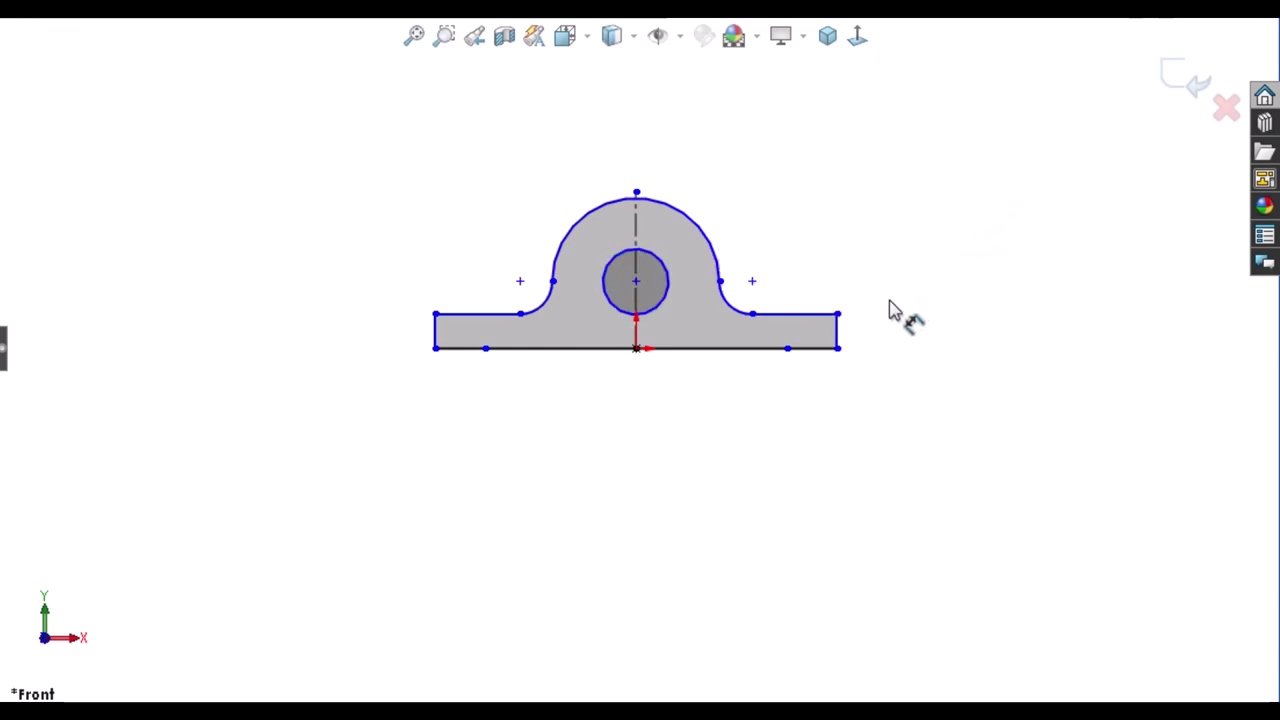
Step: Dimension the right end edge at 20 and the bottom span at 140
click(840, 335)
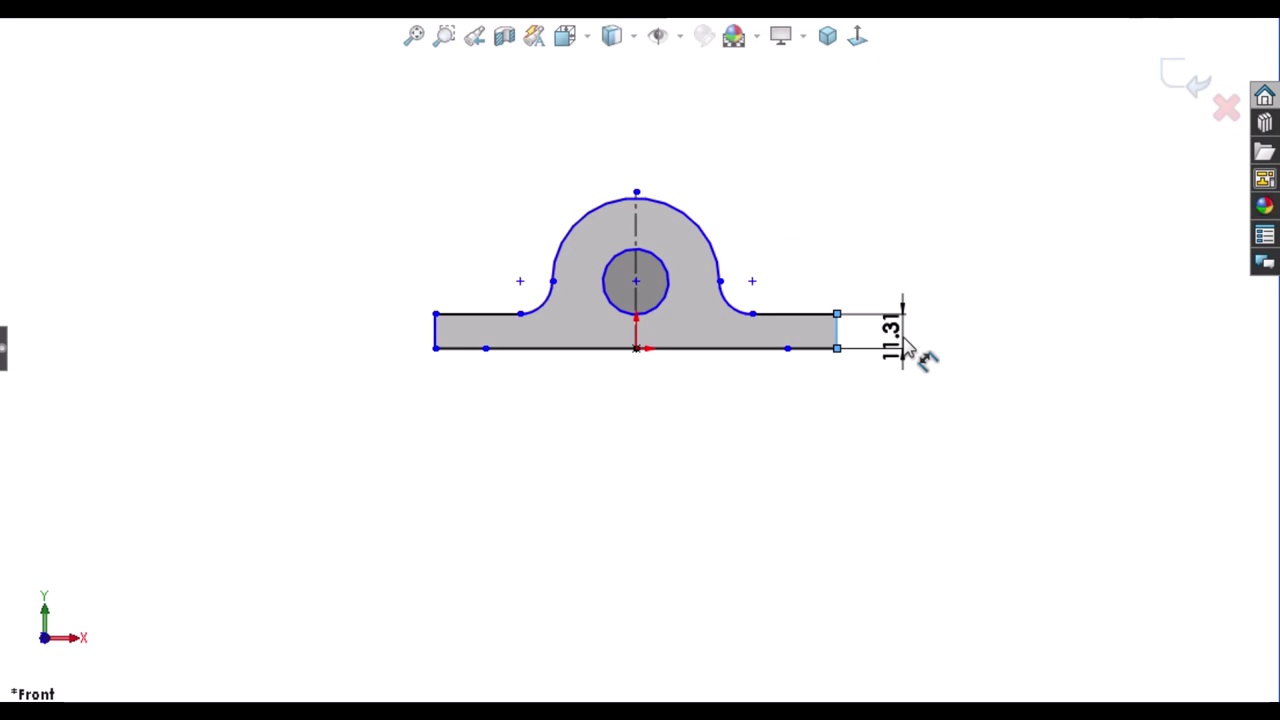
click(905, 345)
text(20)
key(Return)
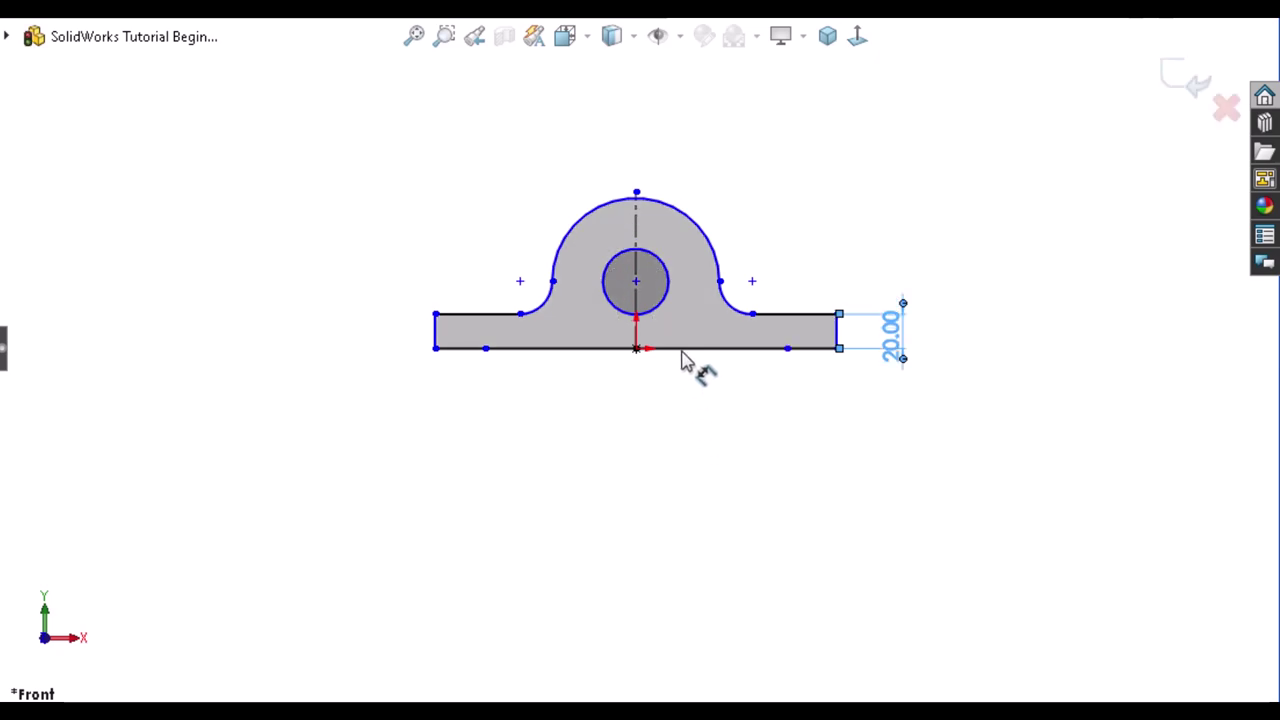
click(681, 406)
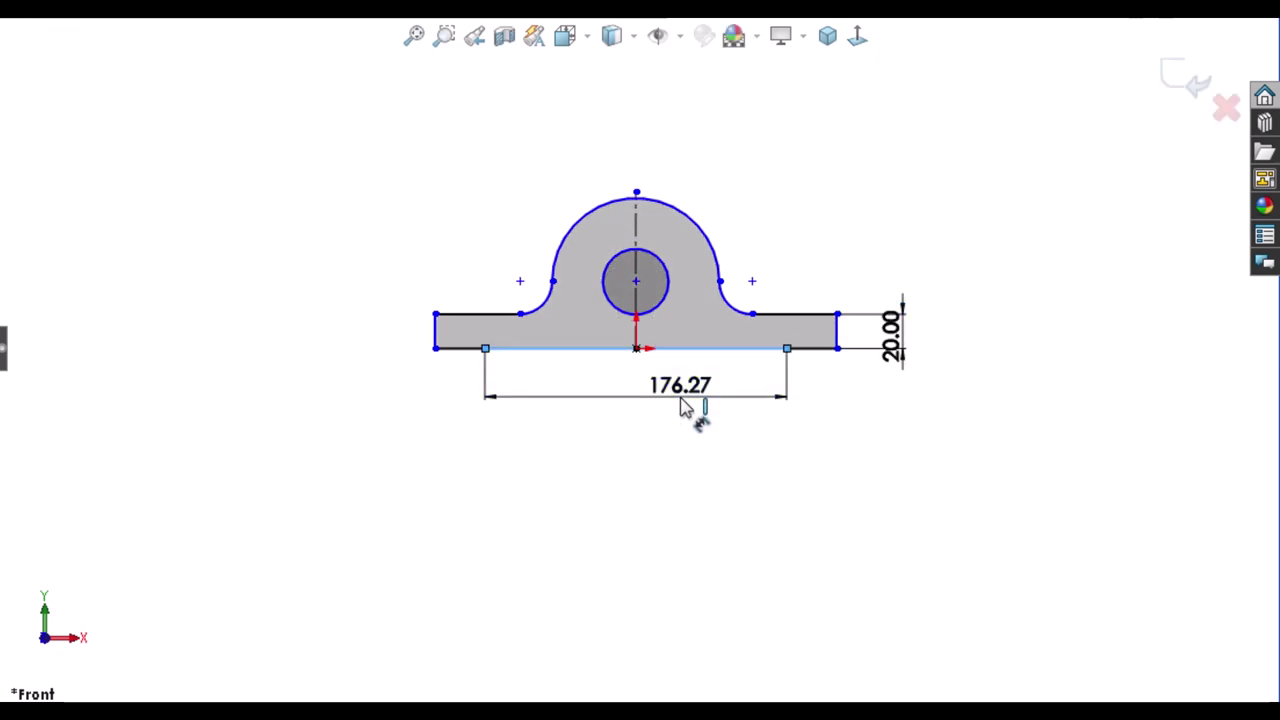
click(681, 406)
text(140)
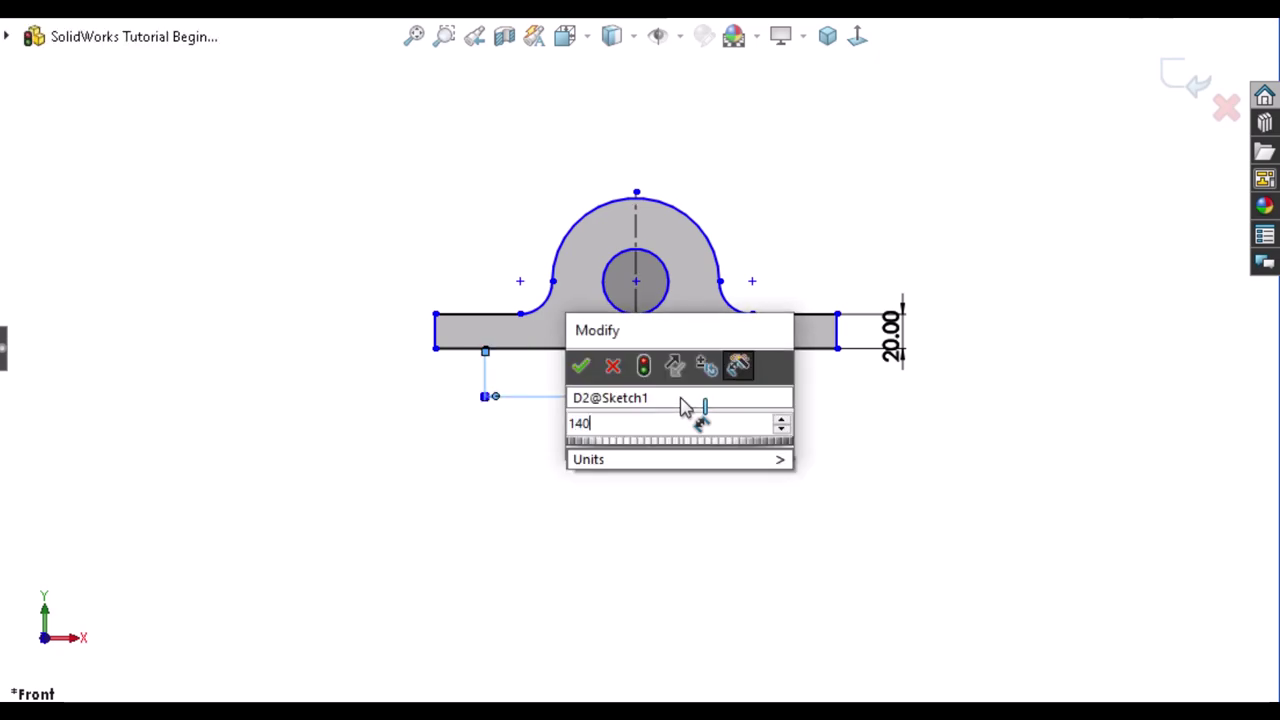
key(Escape)
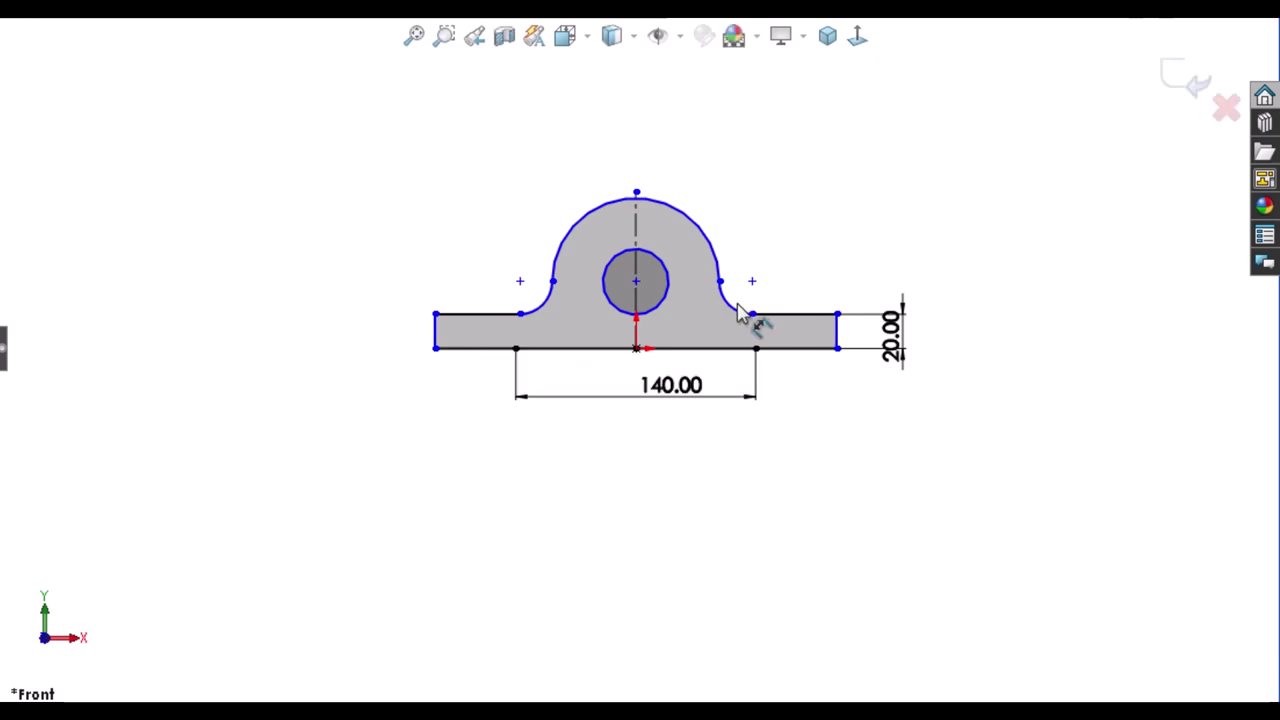
Step: Dimension the right fillet arc R20 and the bore centre 40 above the bottom line
scroll(749, 315, down, 3)
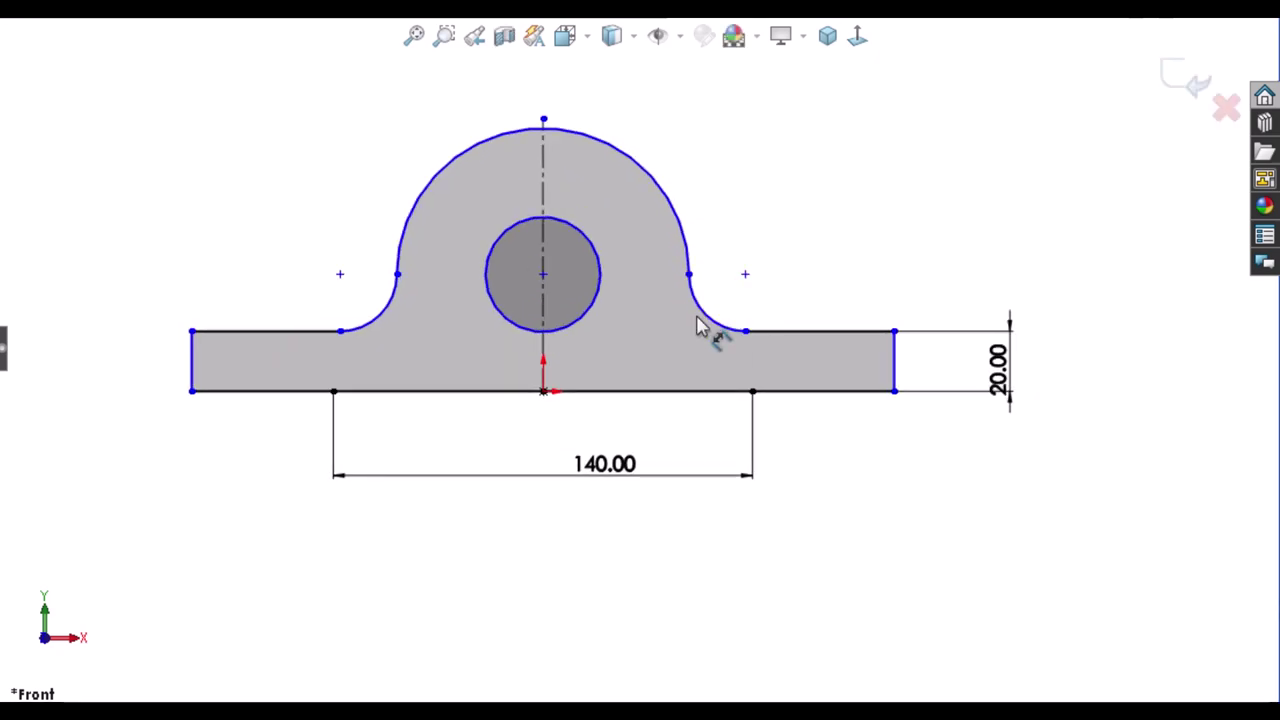
click(716, 318)
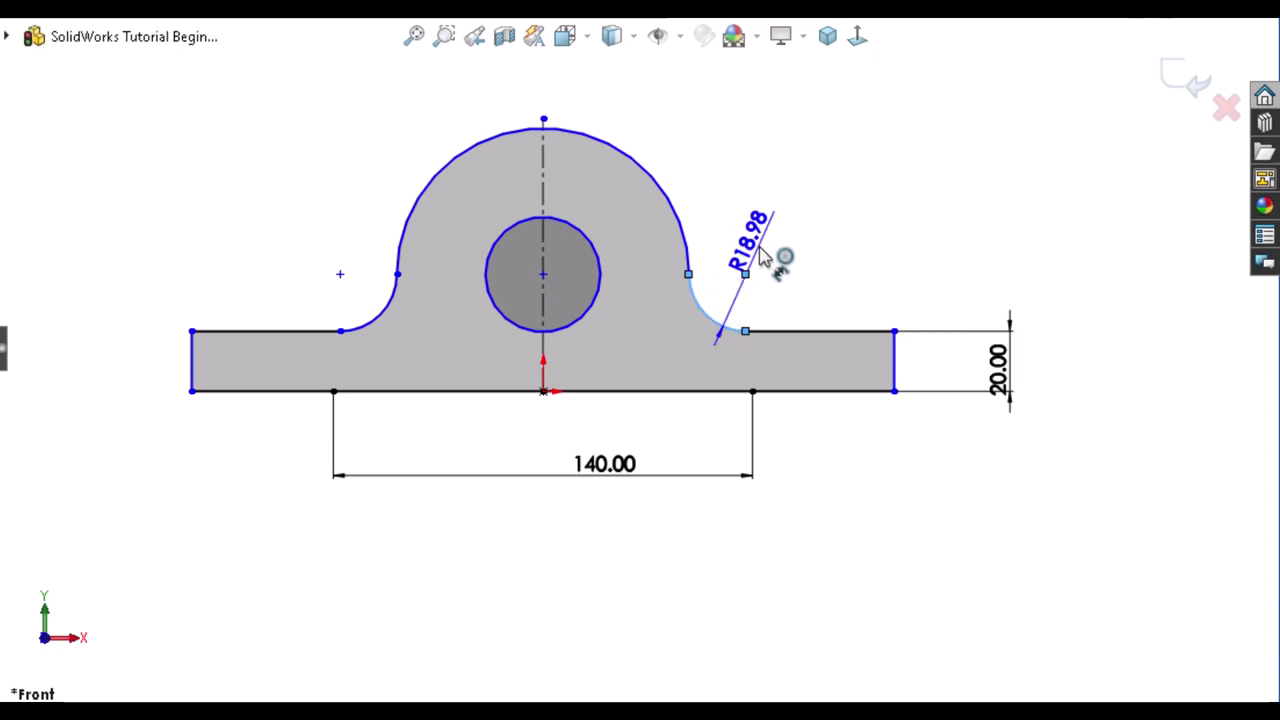
click(784, 241)
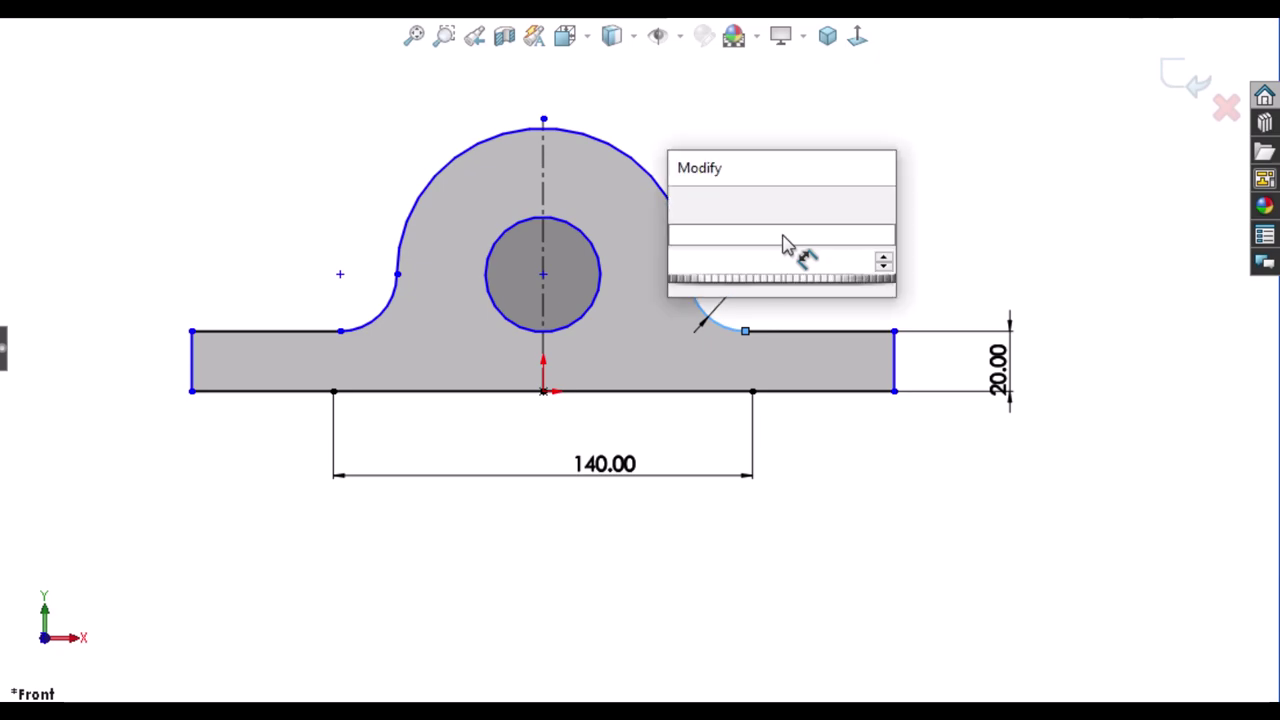
text(20)
key(Return)
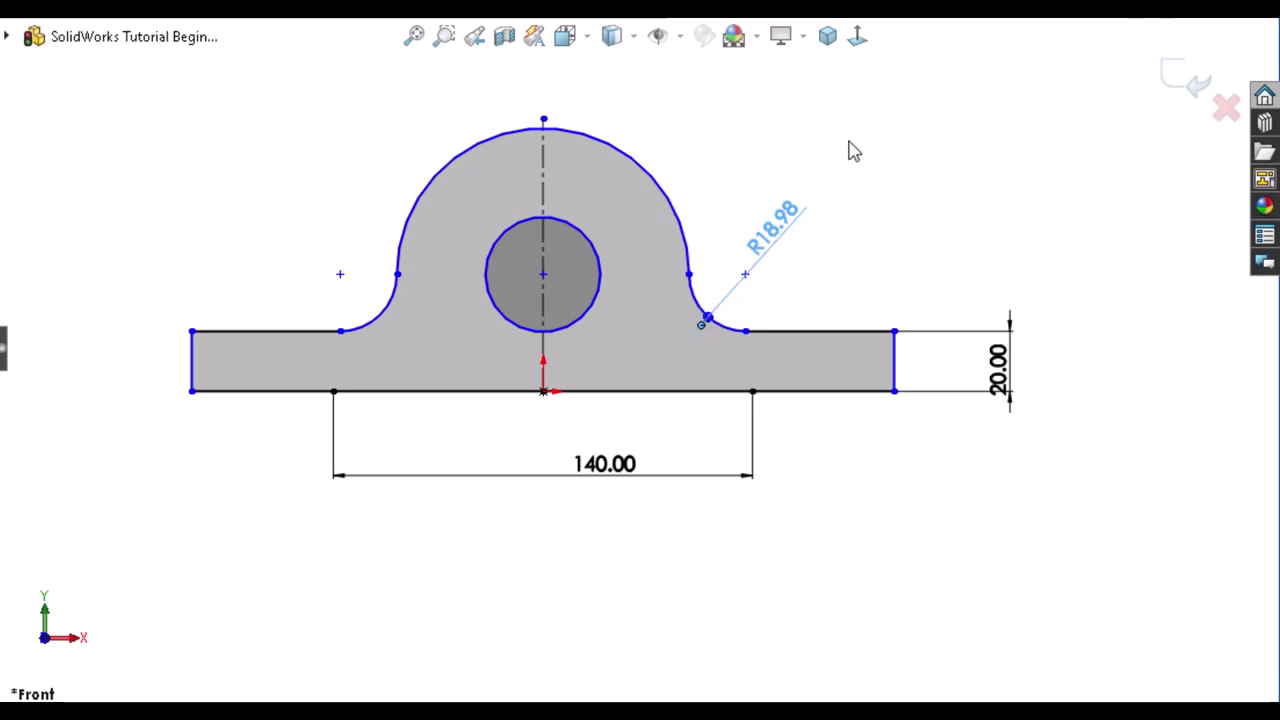
click(543, 274)
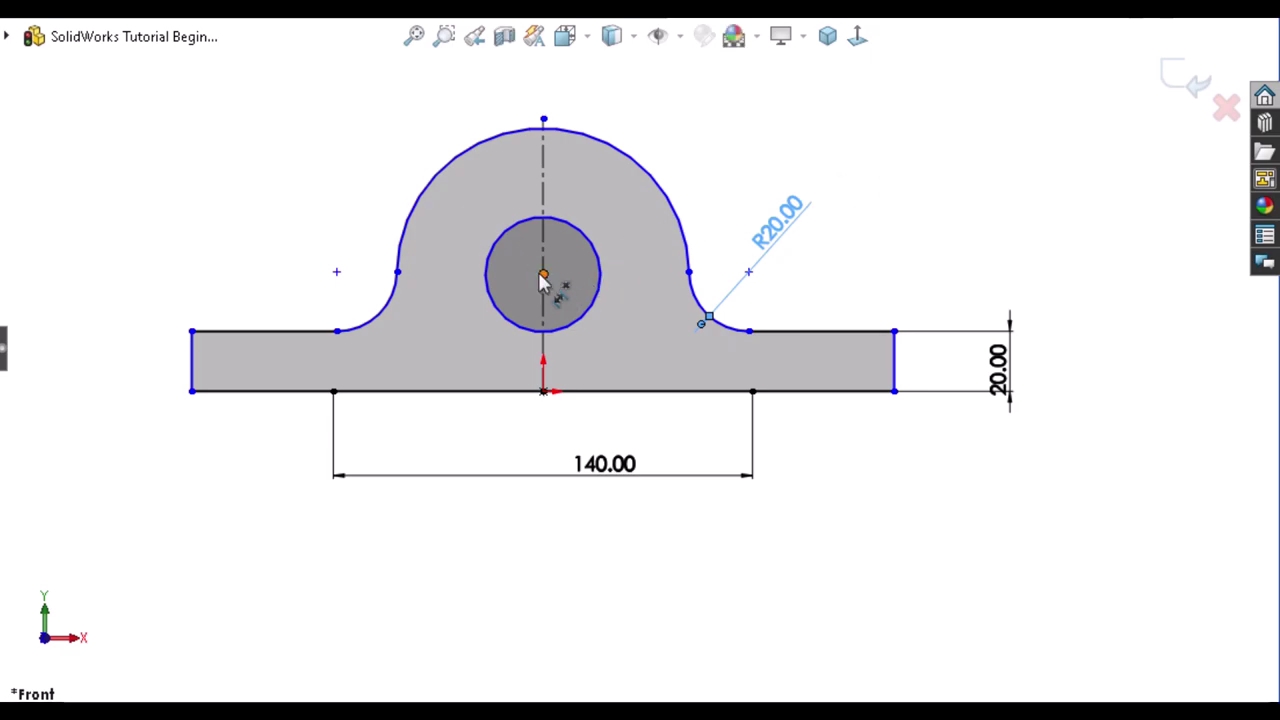
click(601, 398)
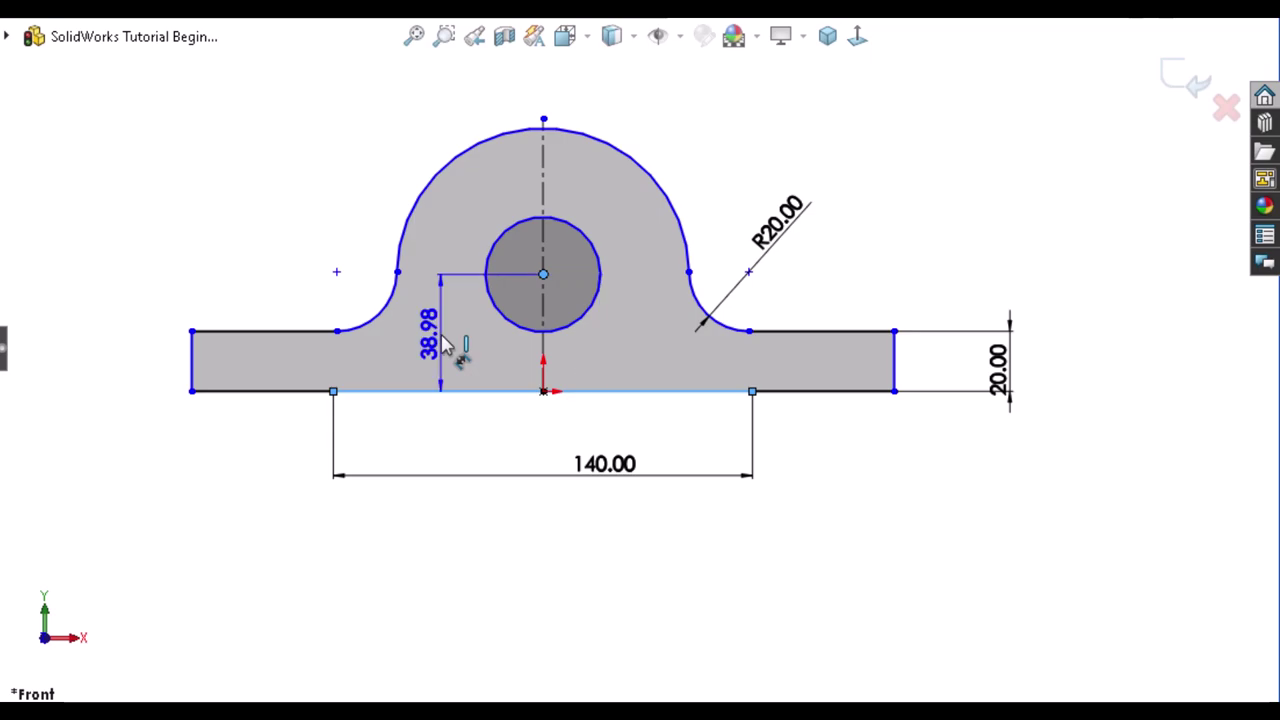
click(444, 343)
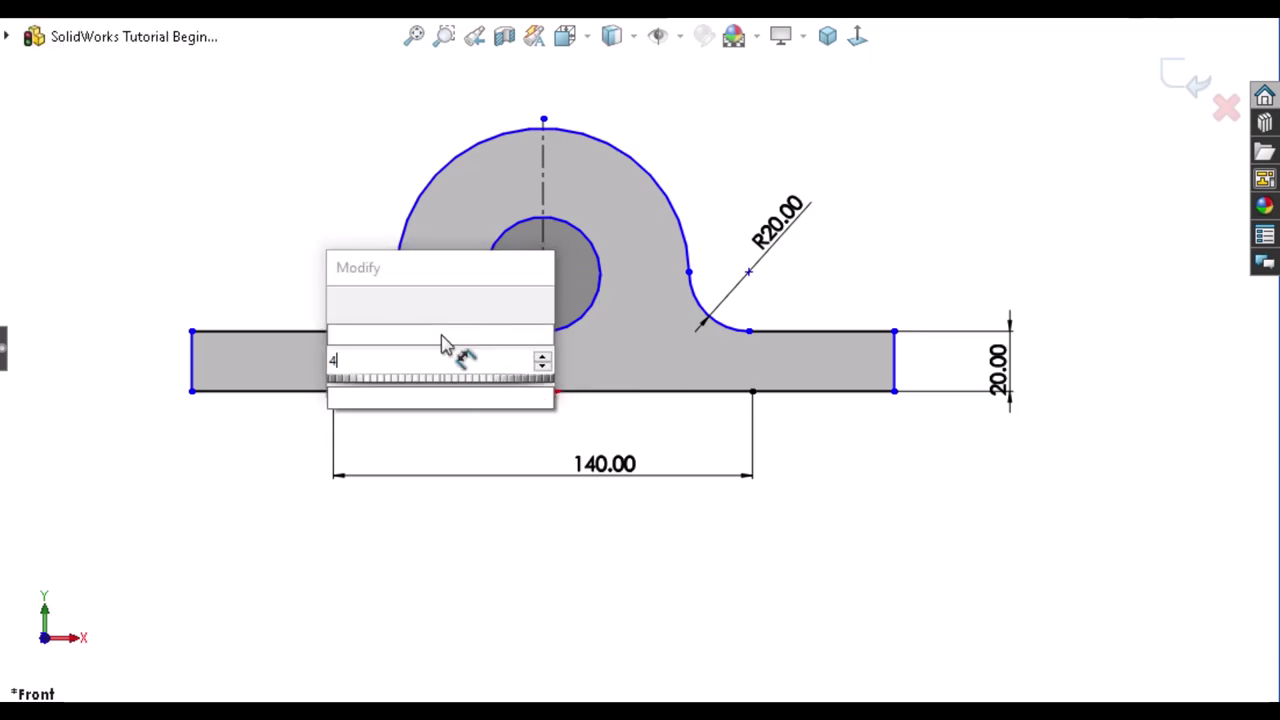
text(40)
key(Return)
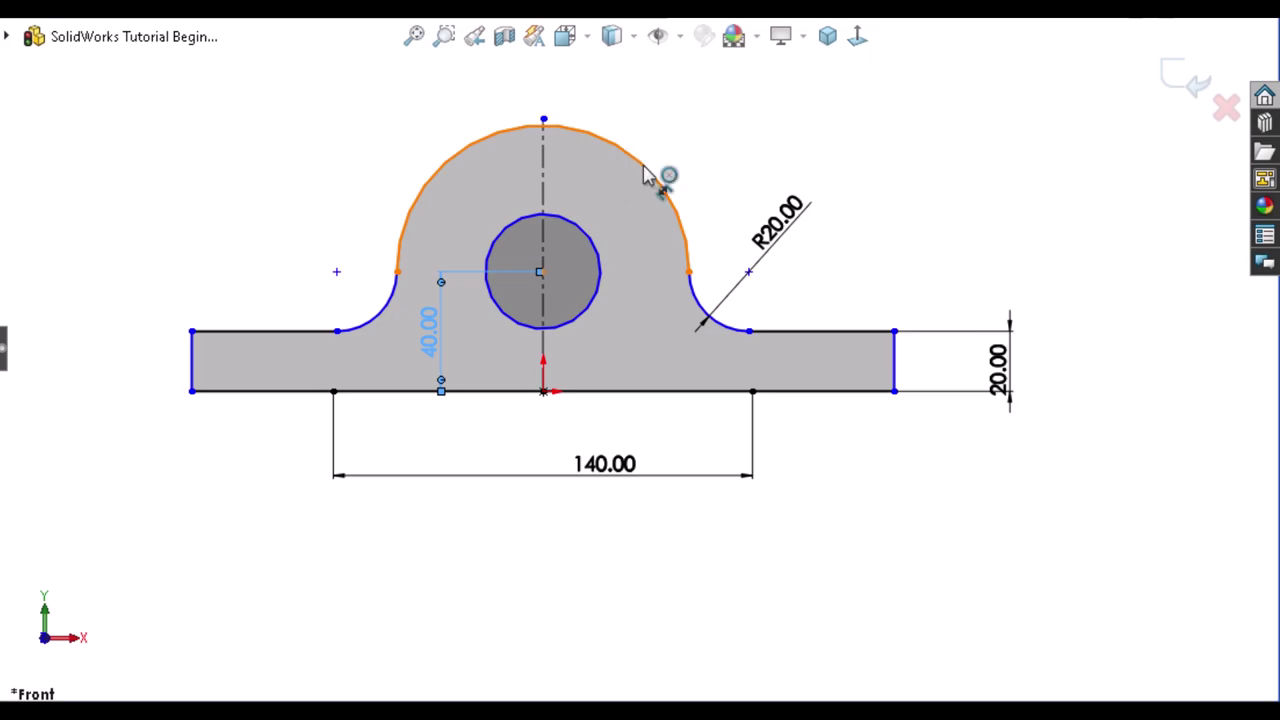
Step: Dimension the boss's top arc at R37.5 and the bore circle at Ø50
click(690, 148)
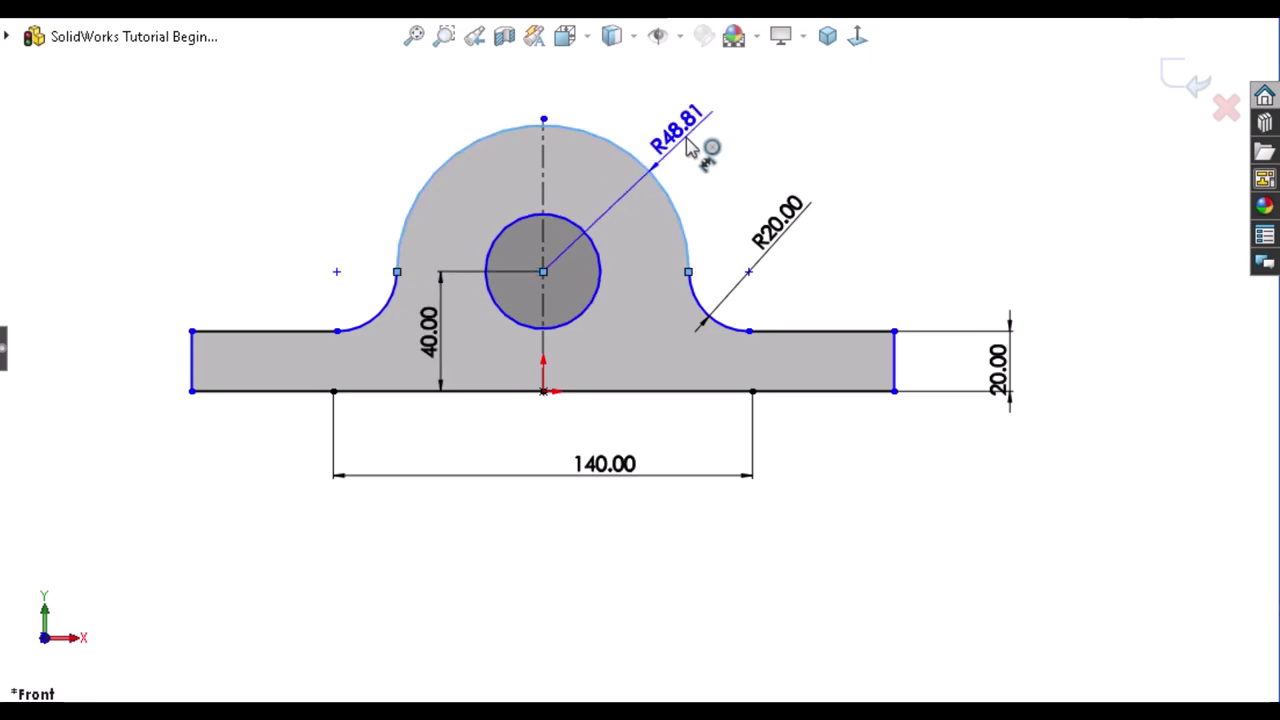
click(690, 148)
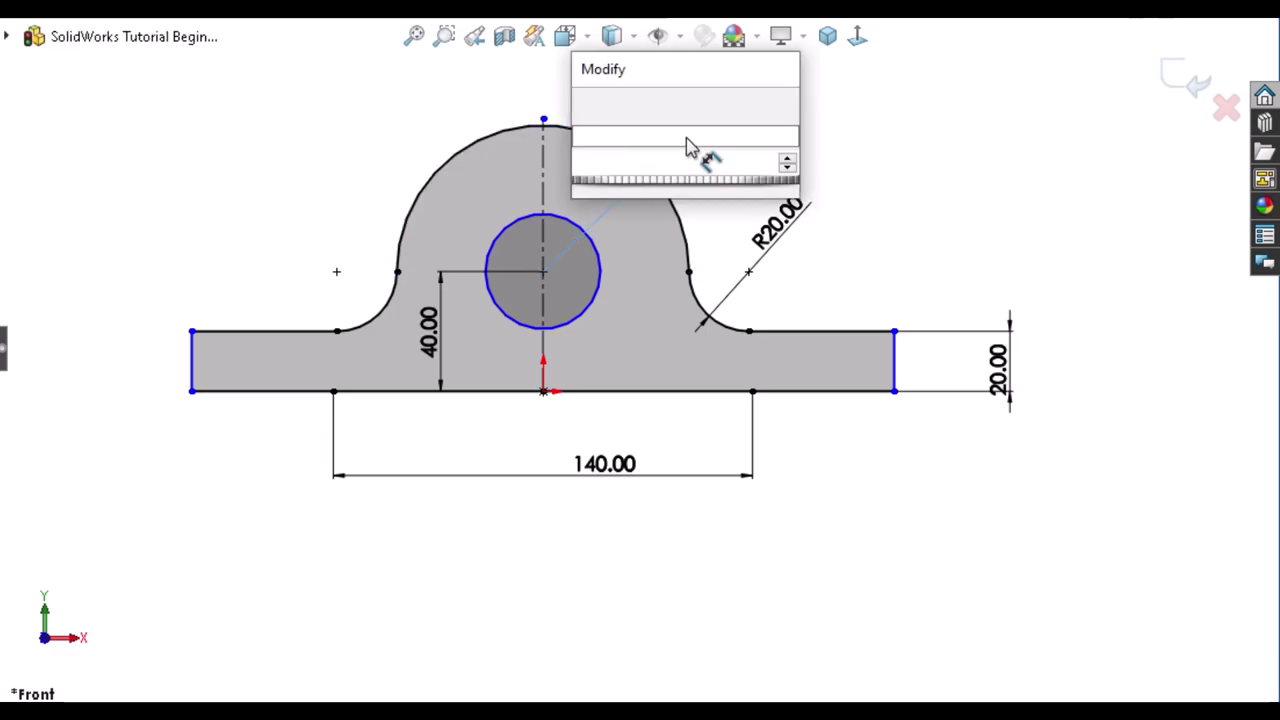
text(37.5)
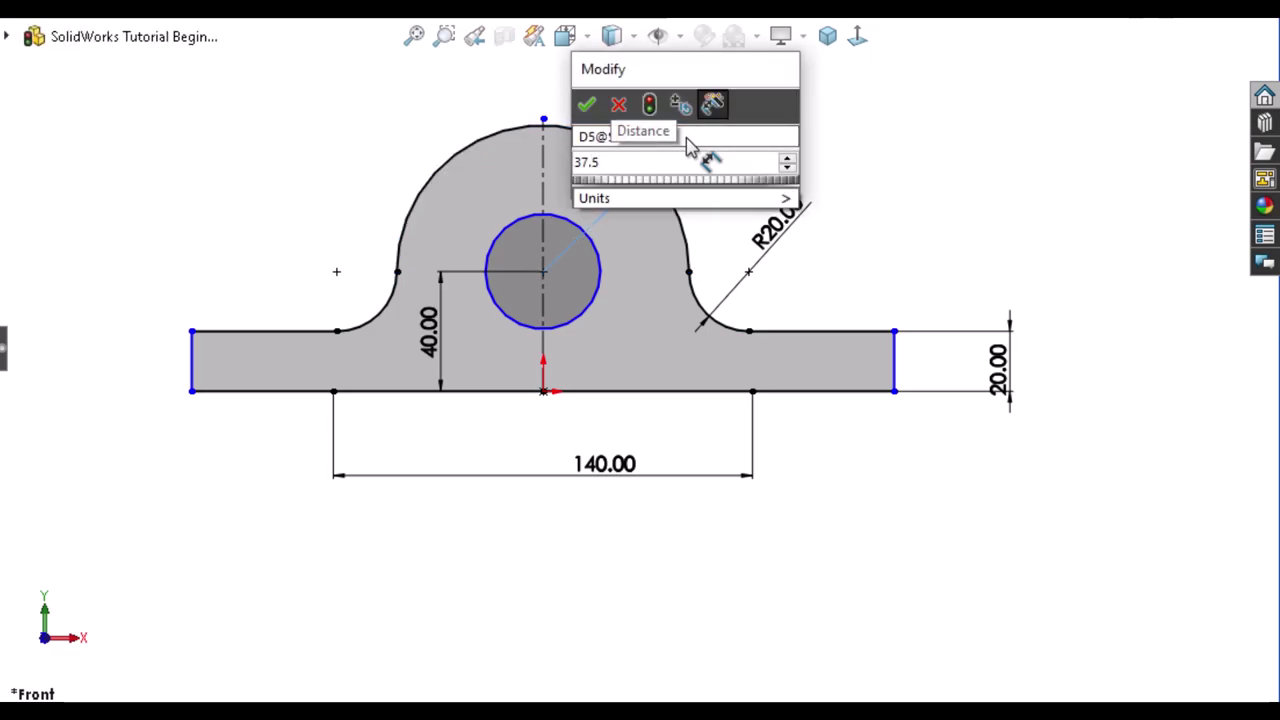
key(Escape)
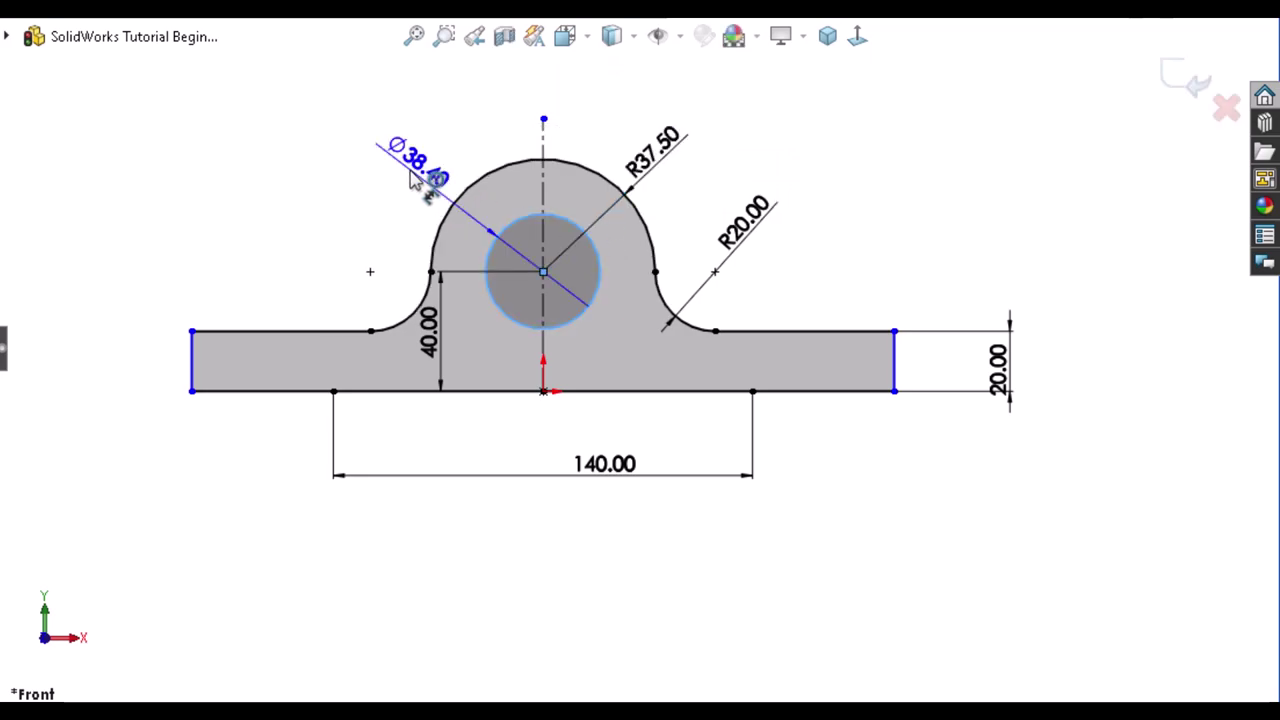
click(415, 178)
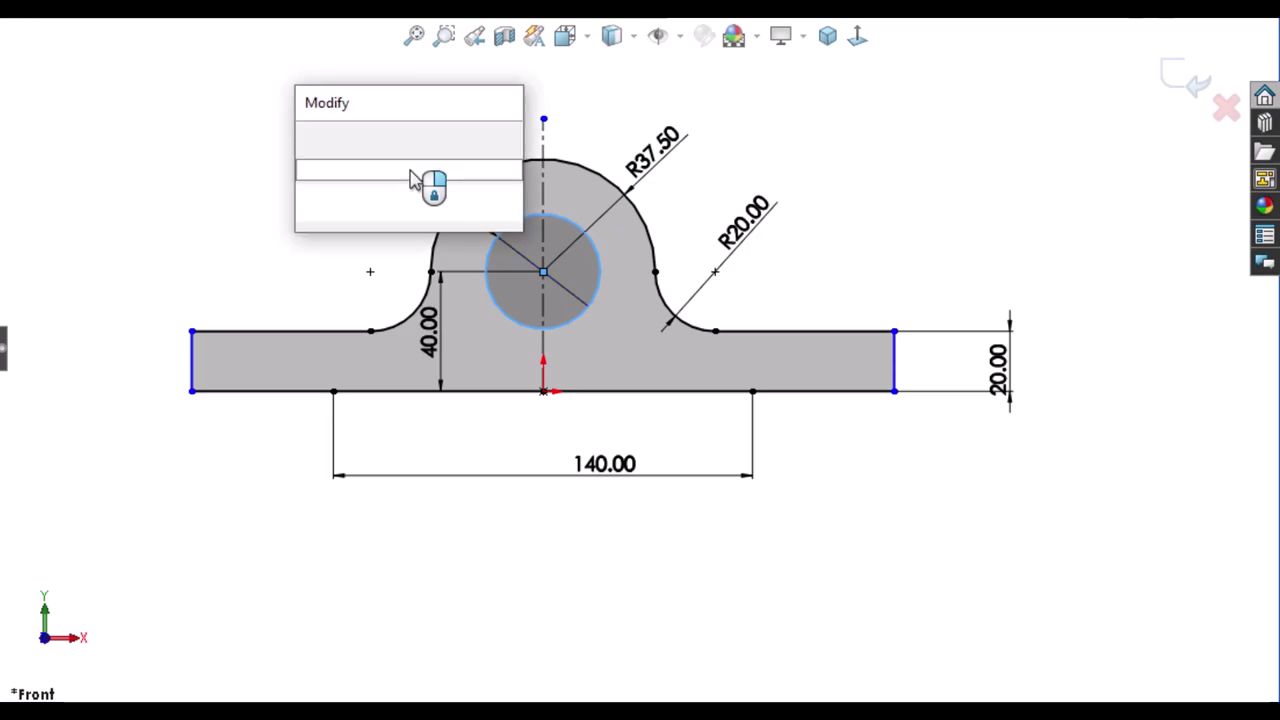
text(50)
key(Escape)
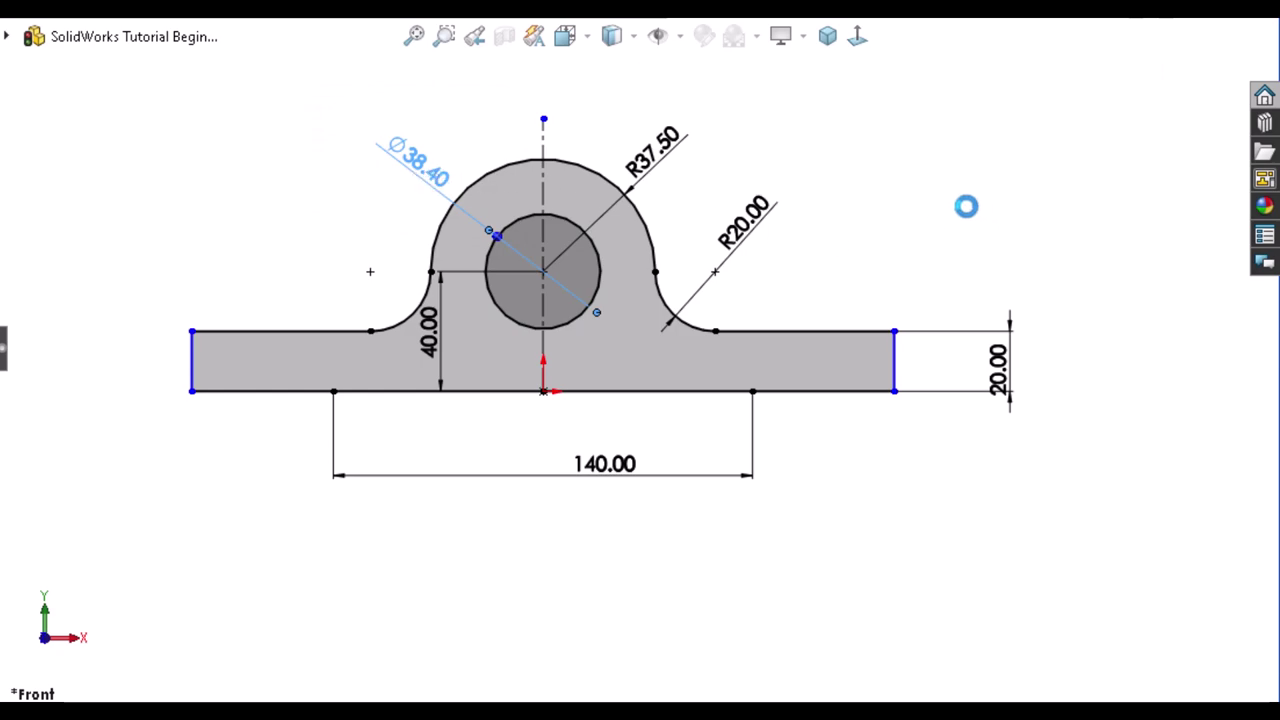
Step: Dimension the bottom-right base segment at 40
click(828, 429)
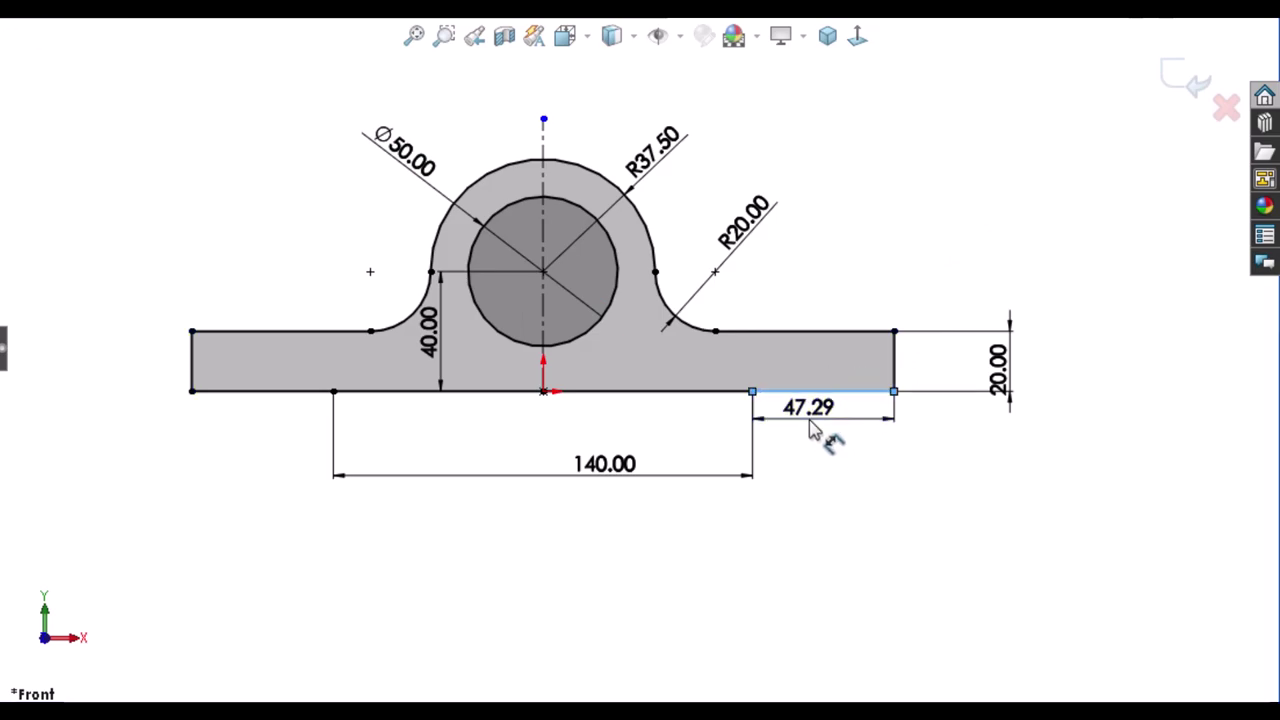
click(813, 430)
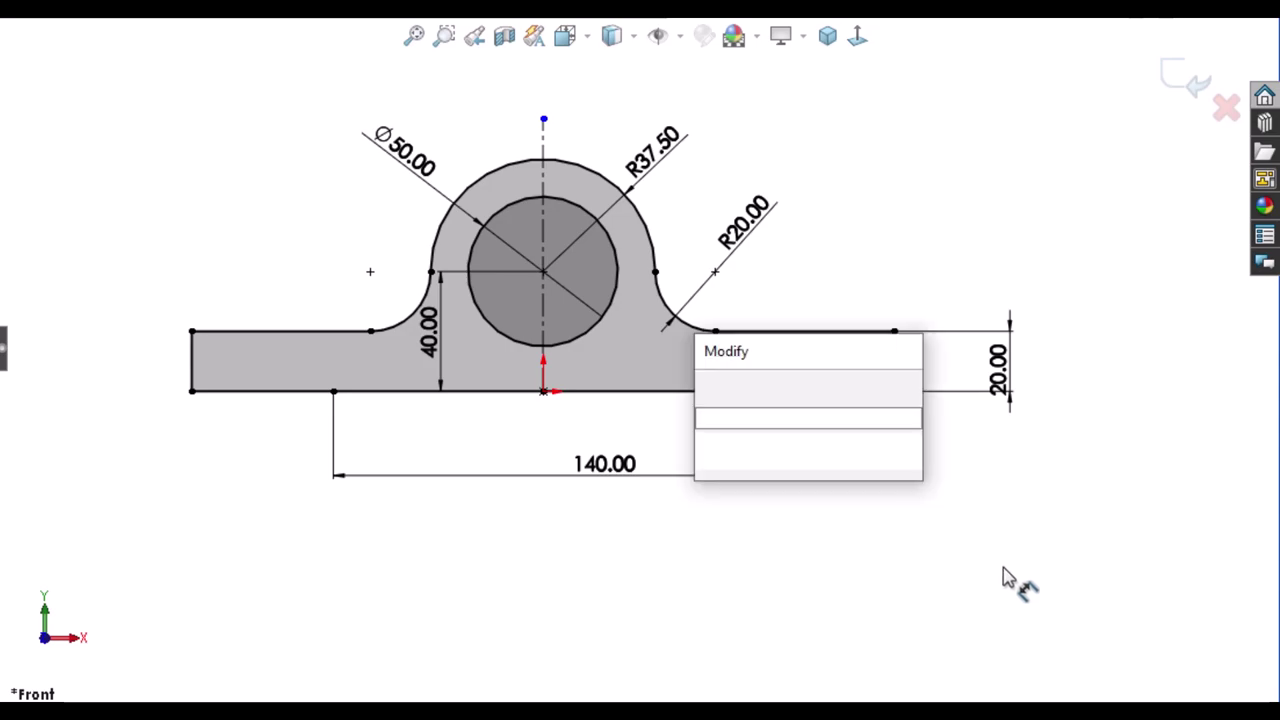
text(40)
key(Return)
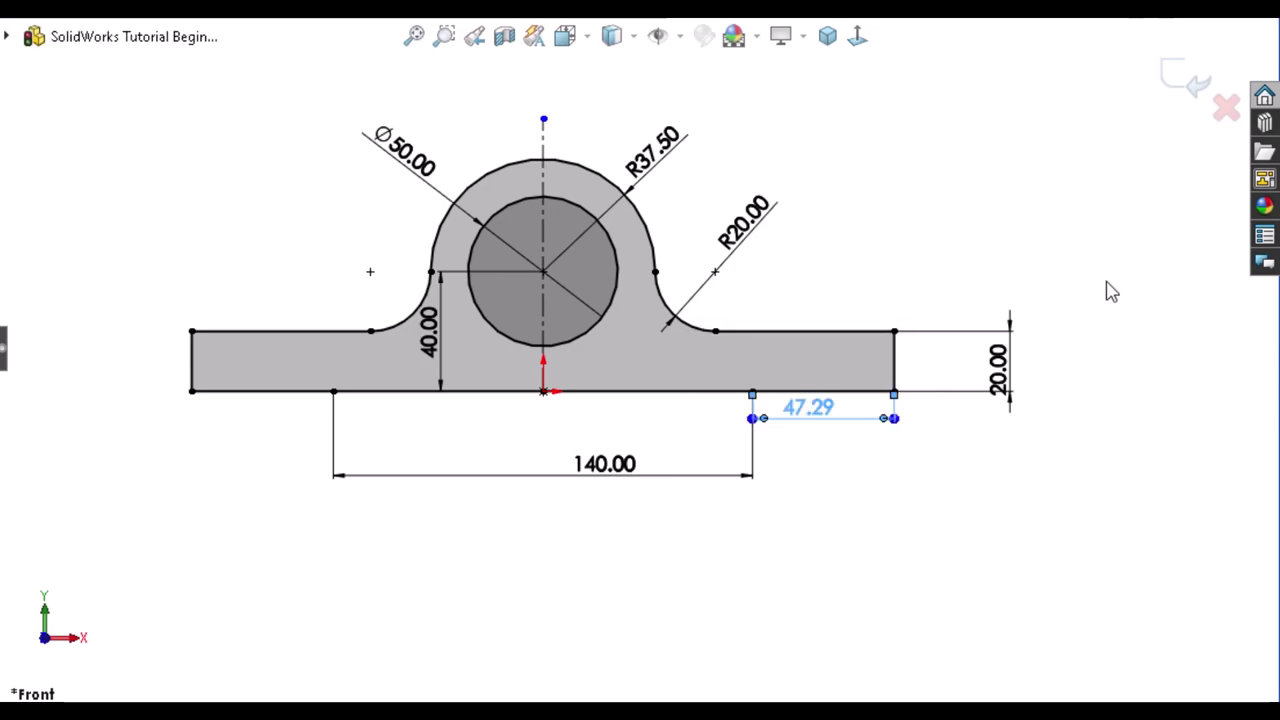
key(Escape)
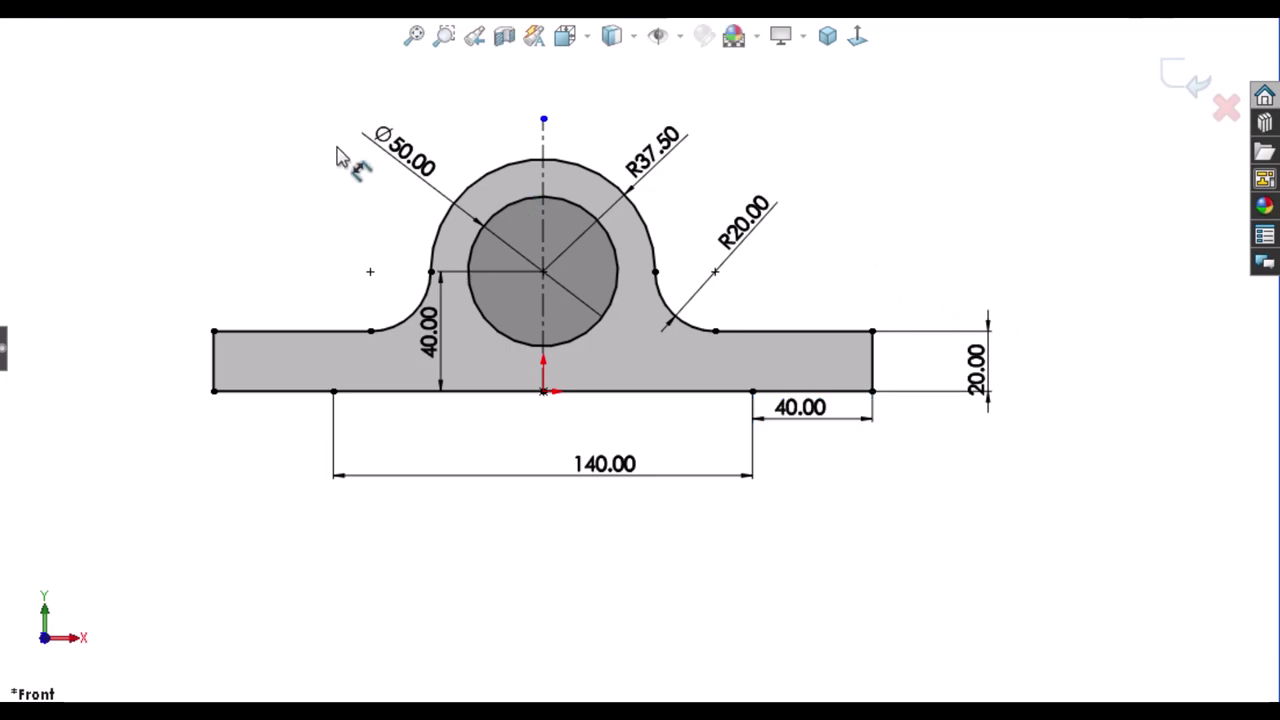
Step: Extrude the profile 80 mm deep as Boss-Extrude1
key(z)
key(s)
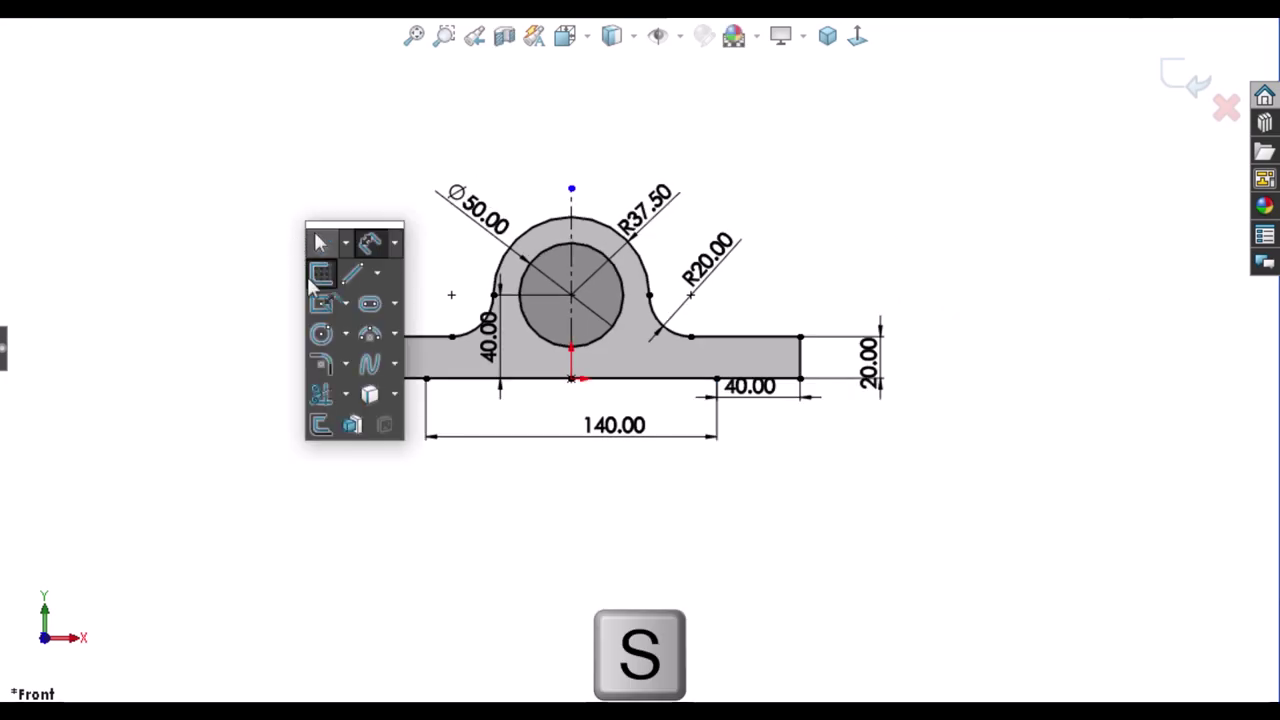
click(356, 424)
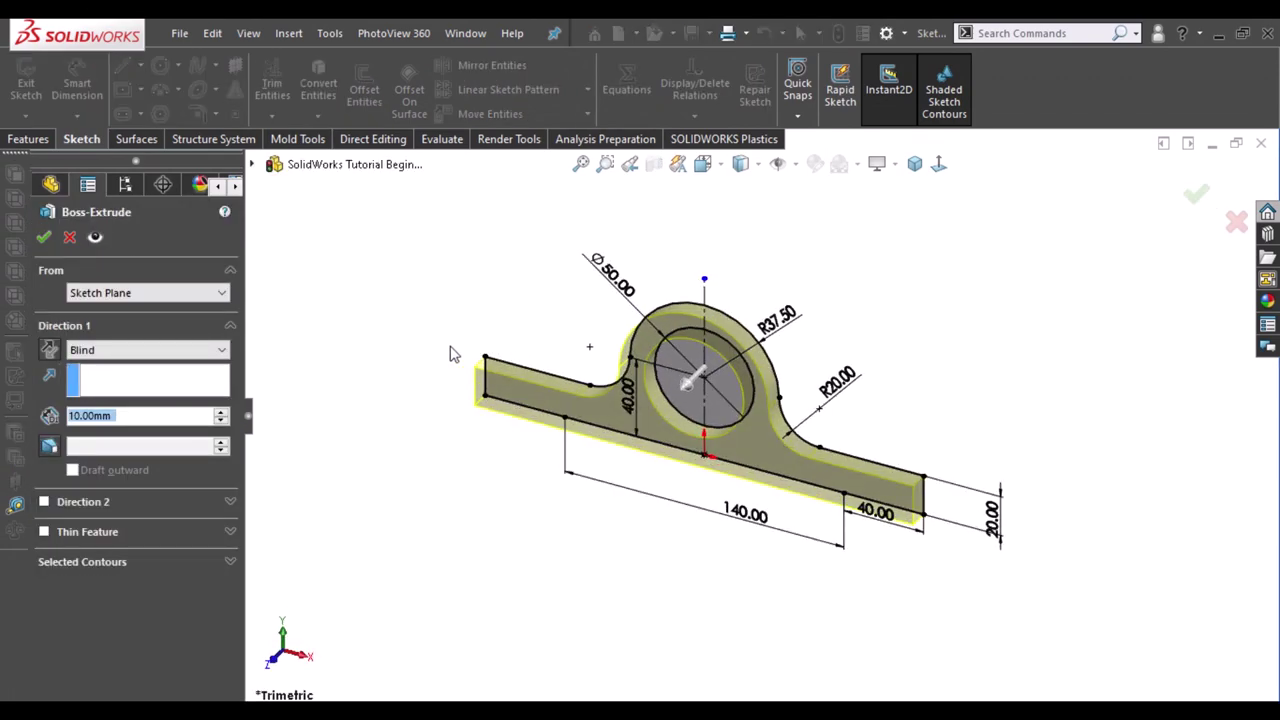
text(80)
key(Return)
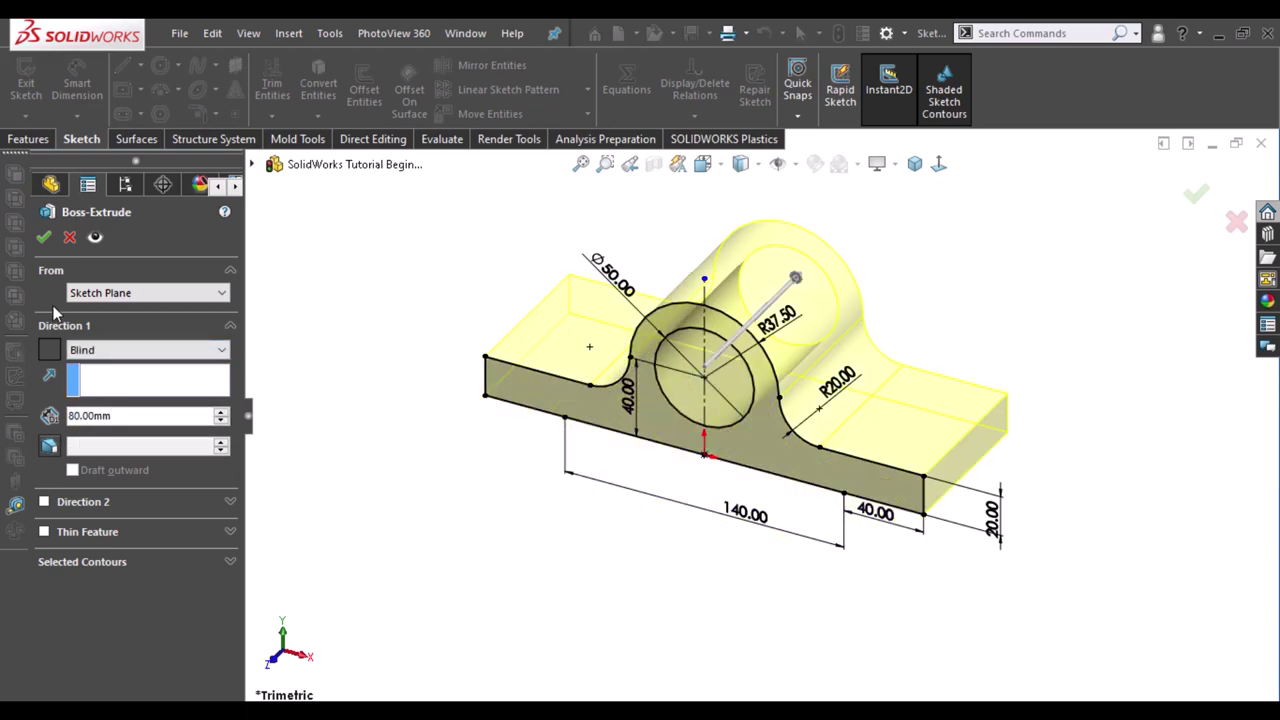
click(45, 240)
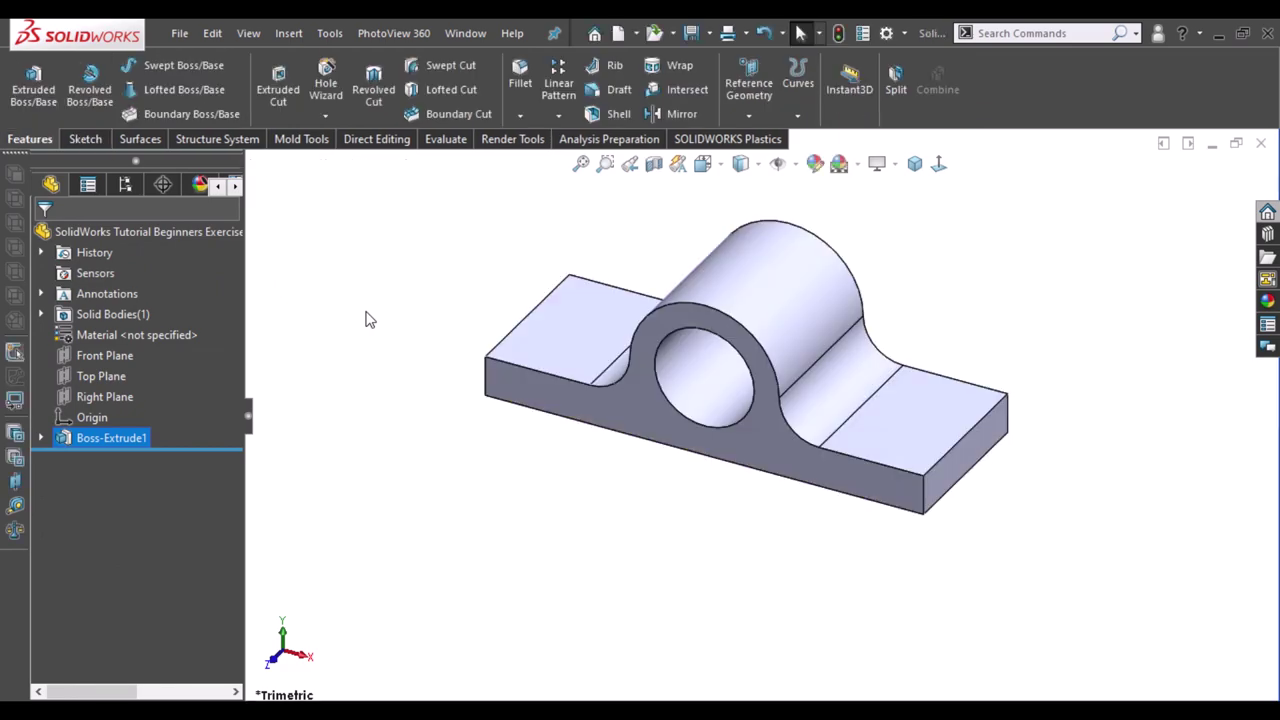
Step: Create Fillet1, a full-round fillet on the right end, using the front, end and back faces
click(392, 321)
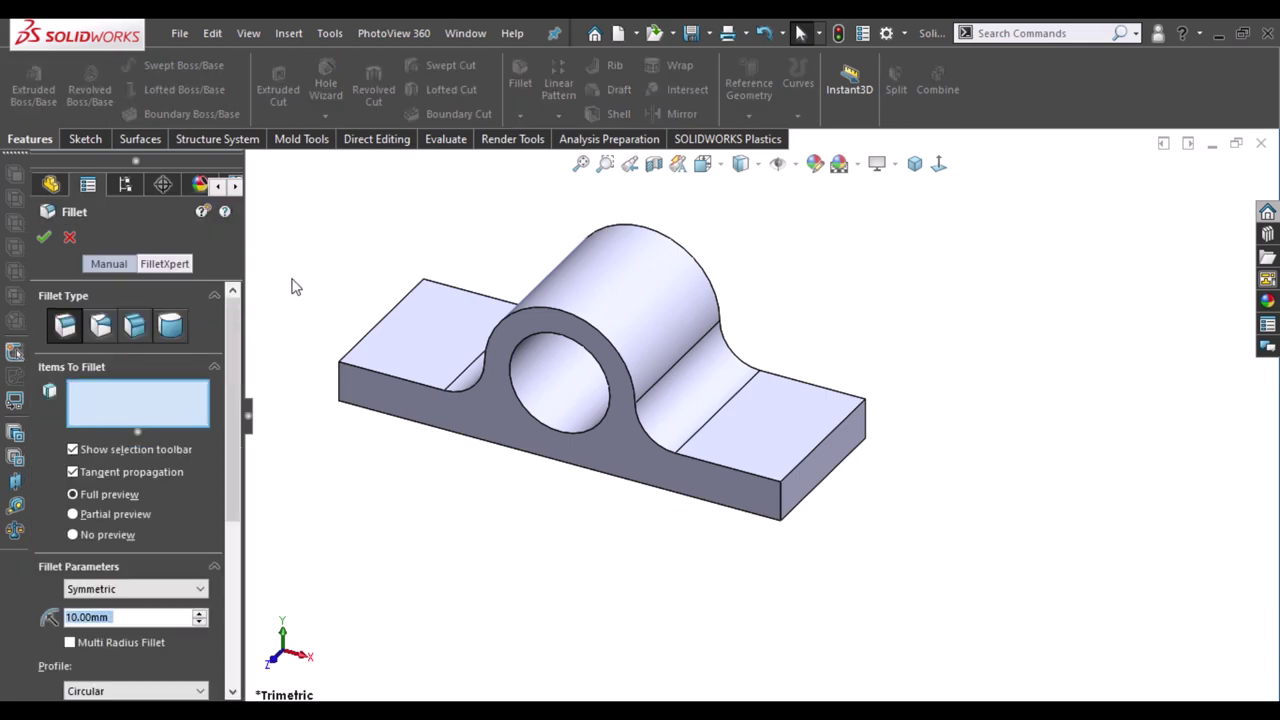
click(146, 327)
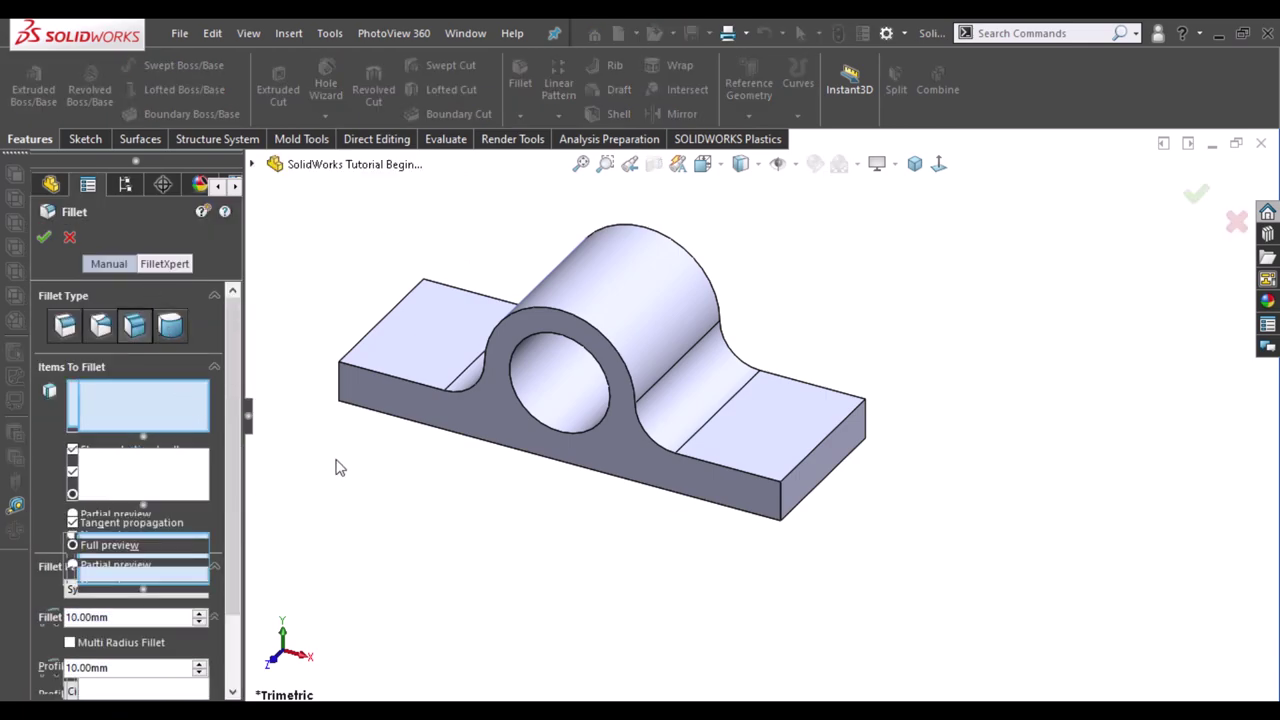
click(745, 499)
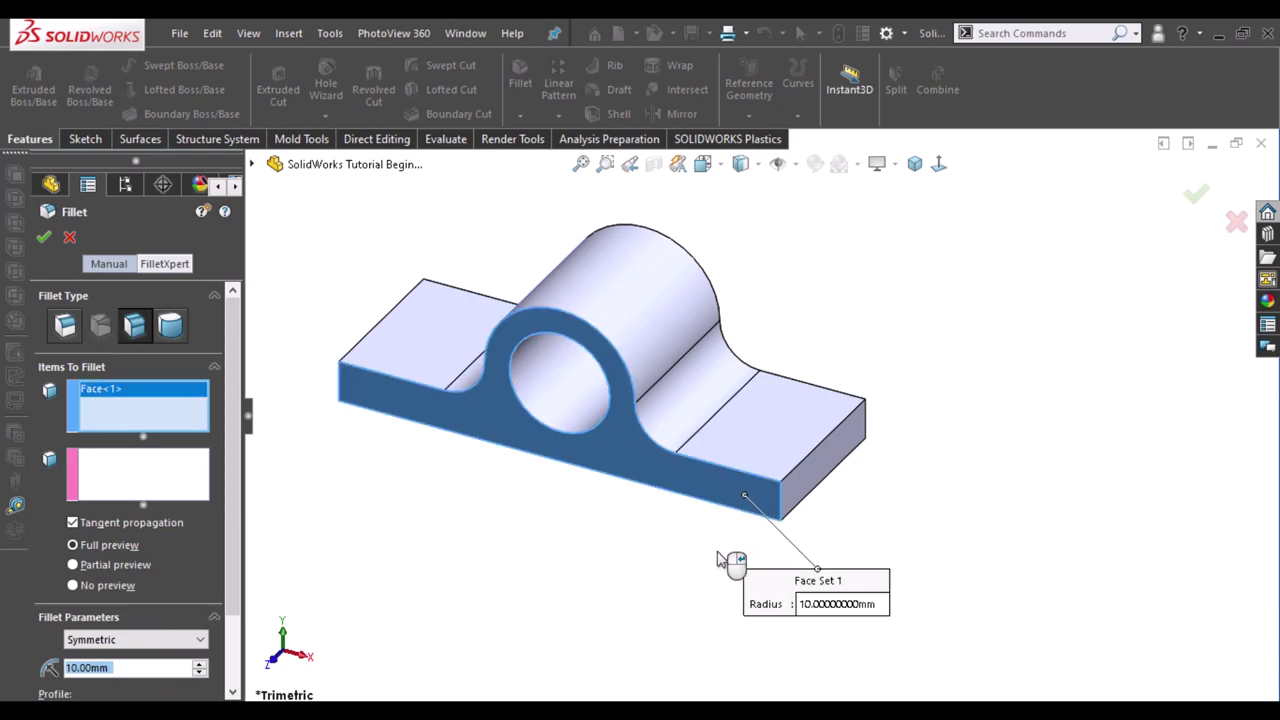
click(170, 325)
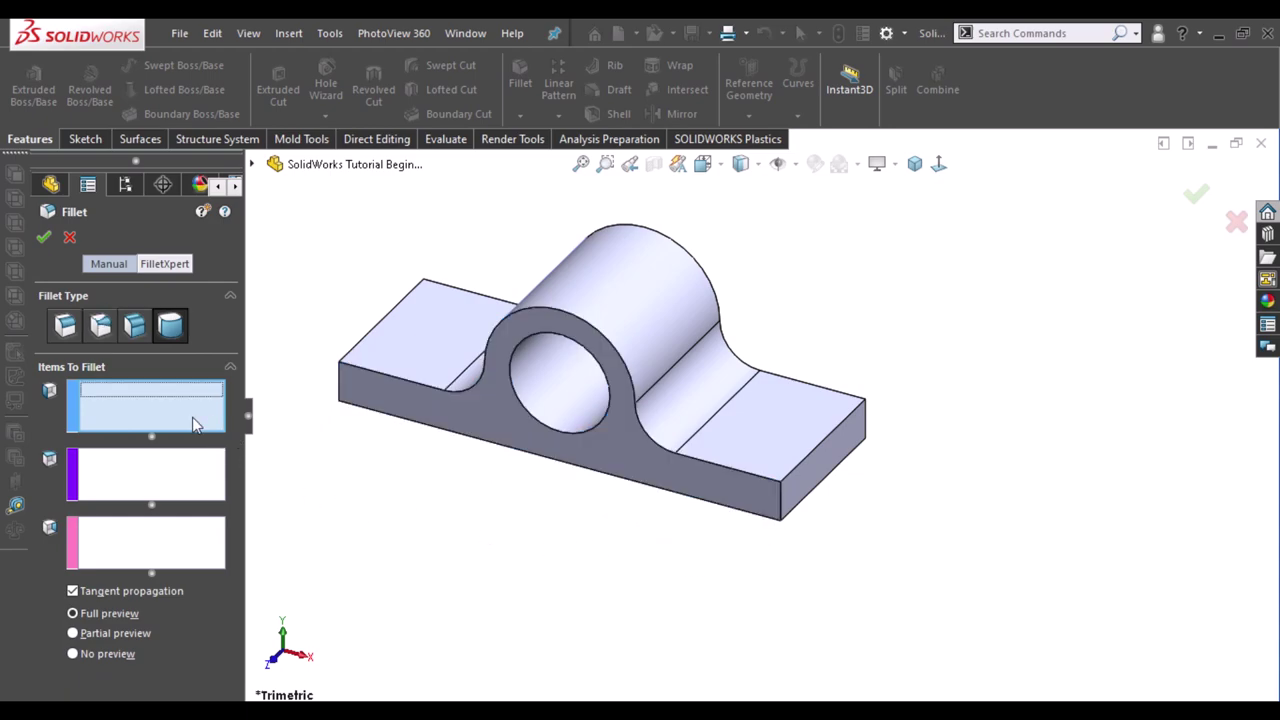
click(720, 476)
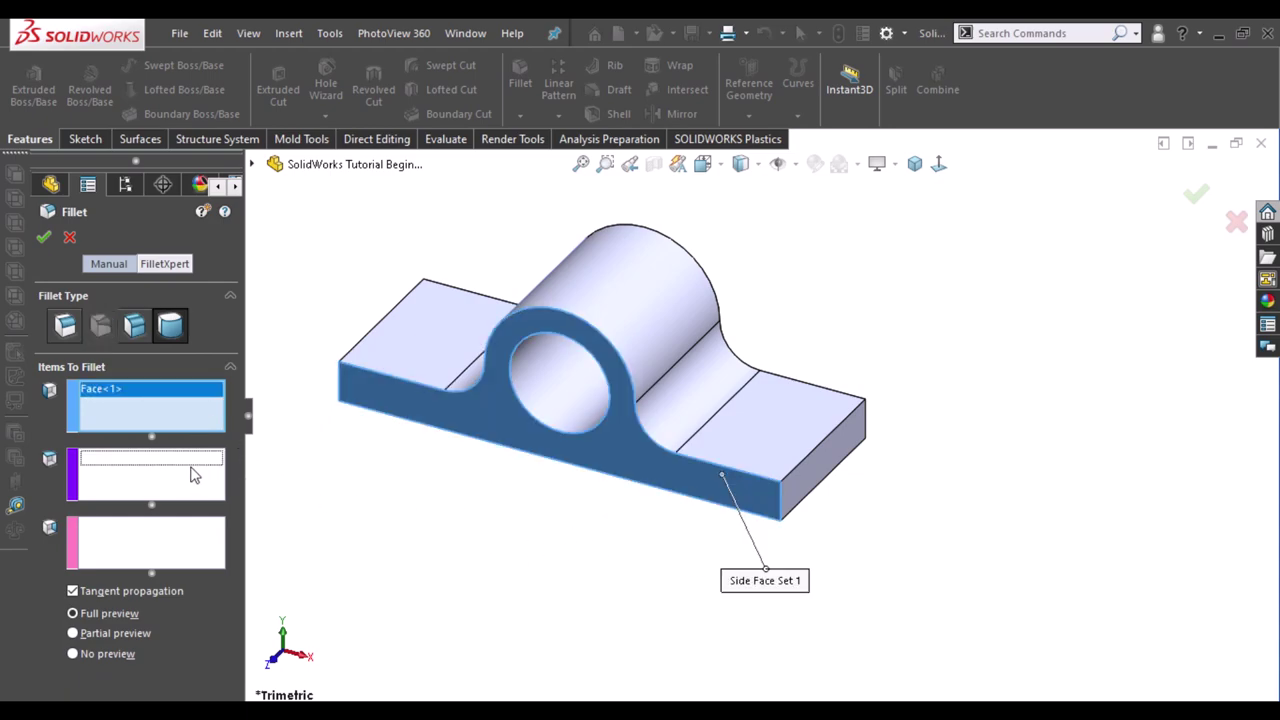
click(818, 482)
middle_drag(911, 480, 793, 570)
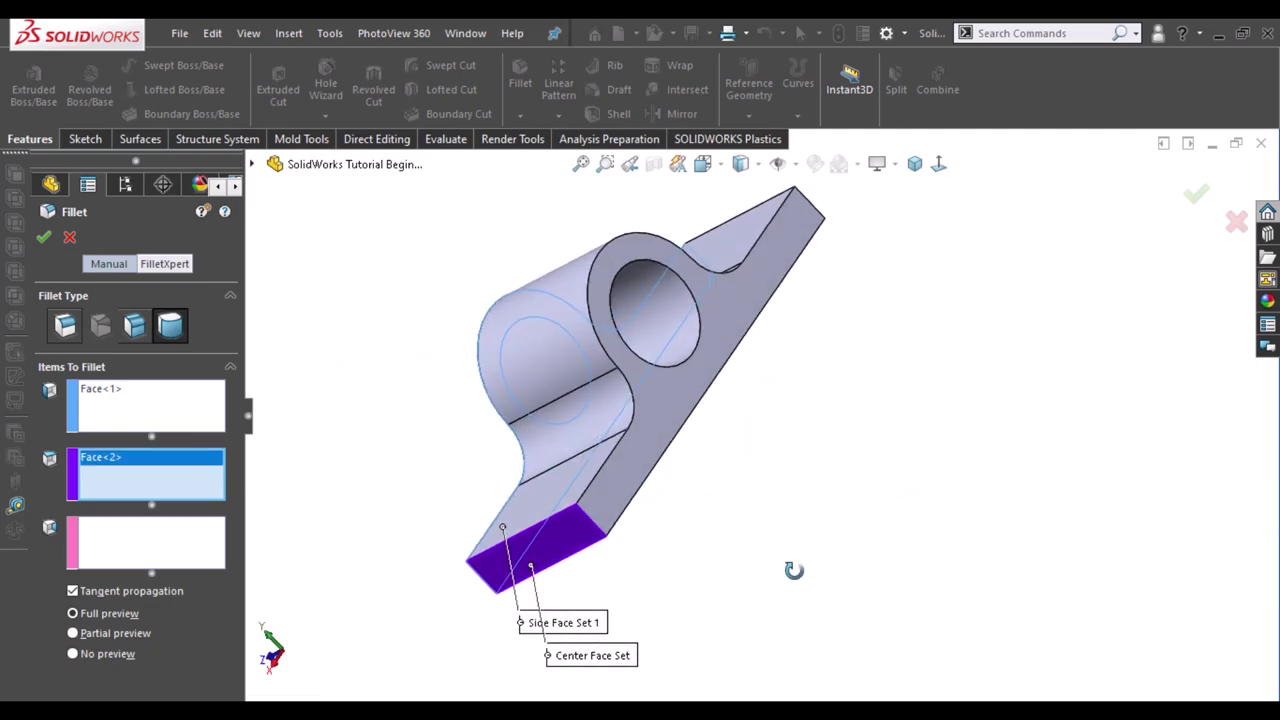
click(180, 551)
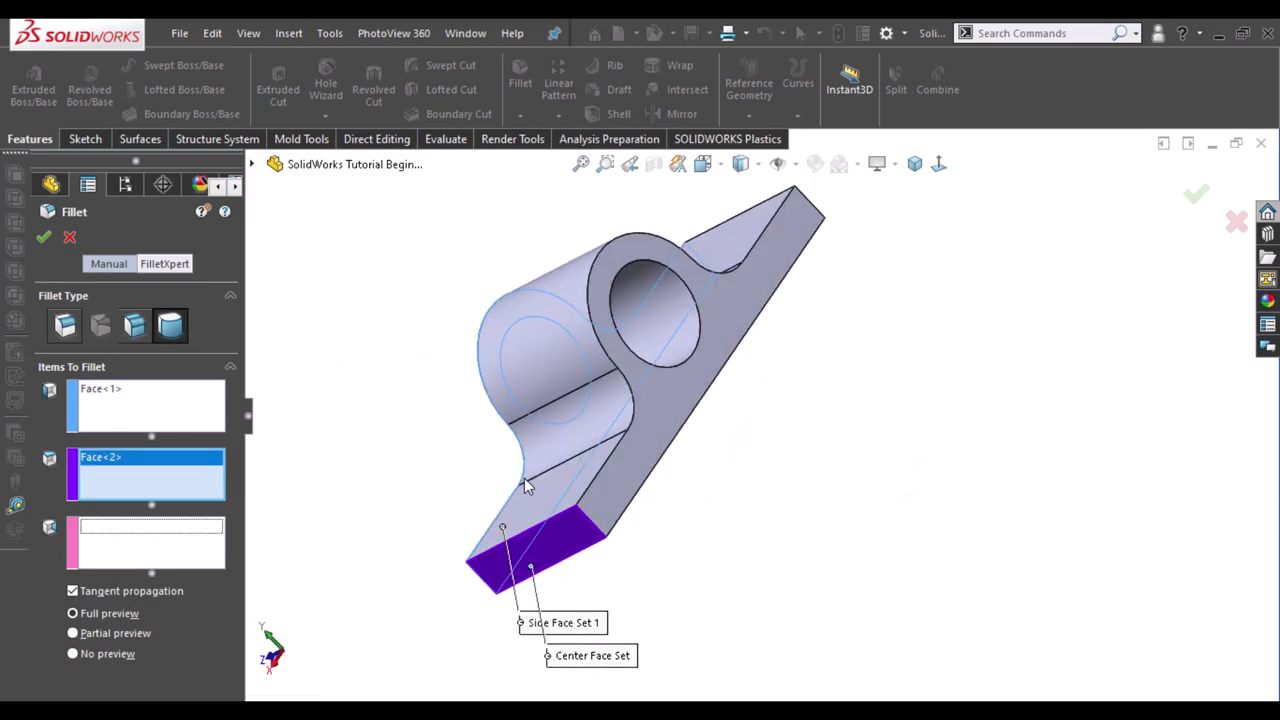
click(717, 546)
mouse_move(700, 600)
middle_down()
mouse_move(749, 491)
mouse_move(866, 480)
mouse_move(869, 491)
middle_up()
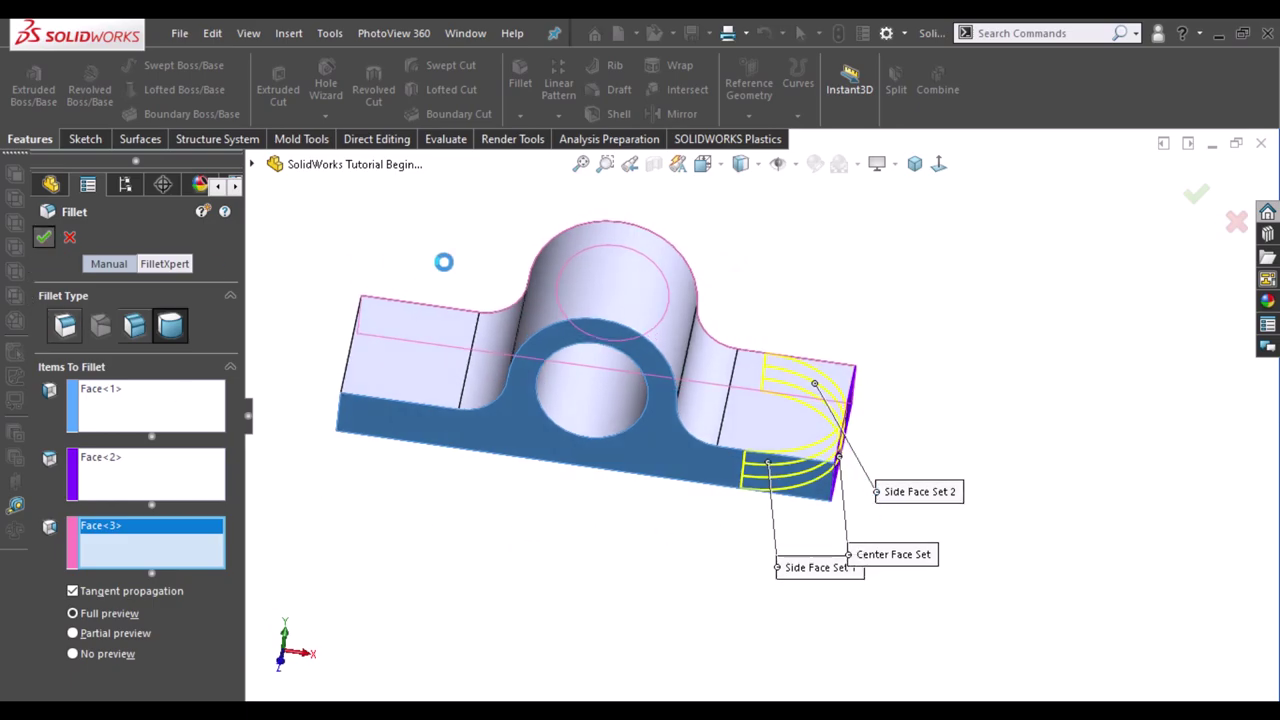
key(Return)
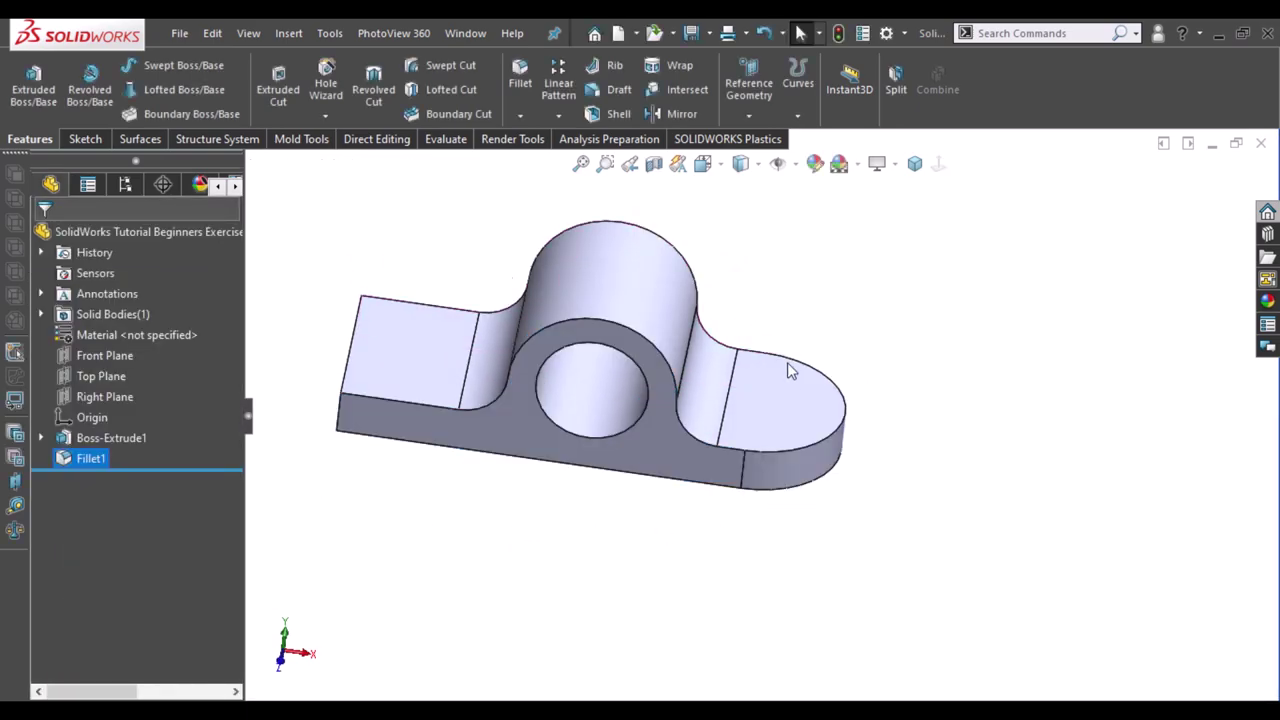
click(796, 408)
Step: Start a sketch on the rounded right end's top face and draw a circle centred on the end arc
click(836, 333)
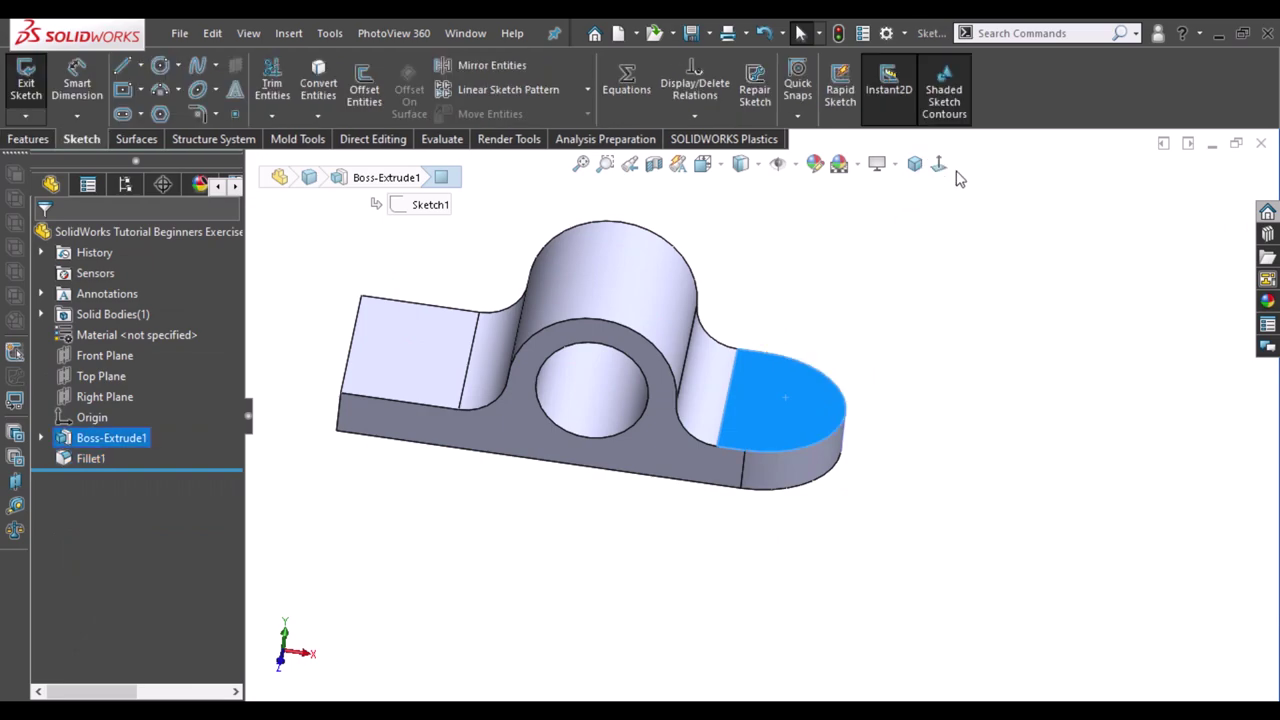
click(940, 165)
click(800, 275)
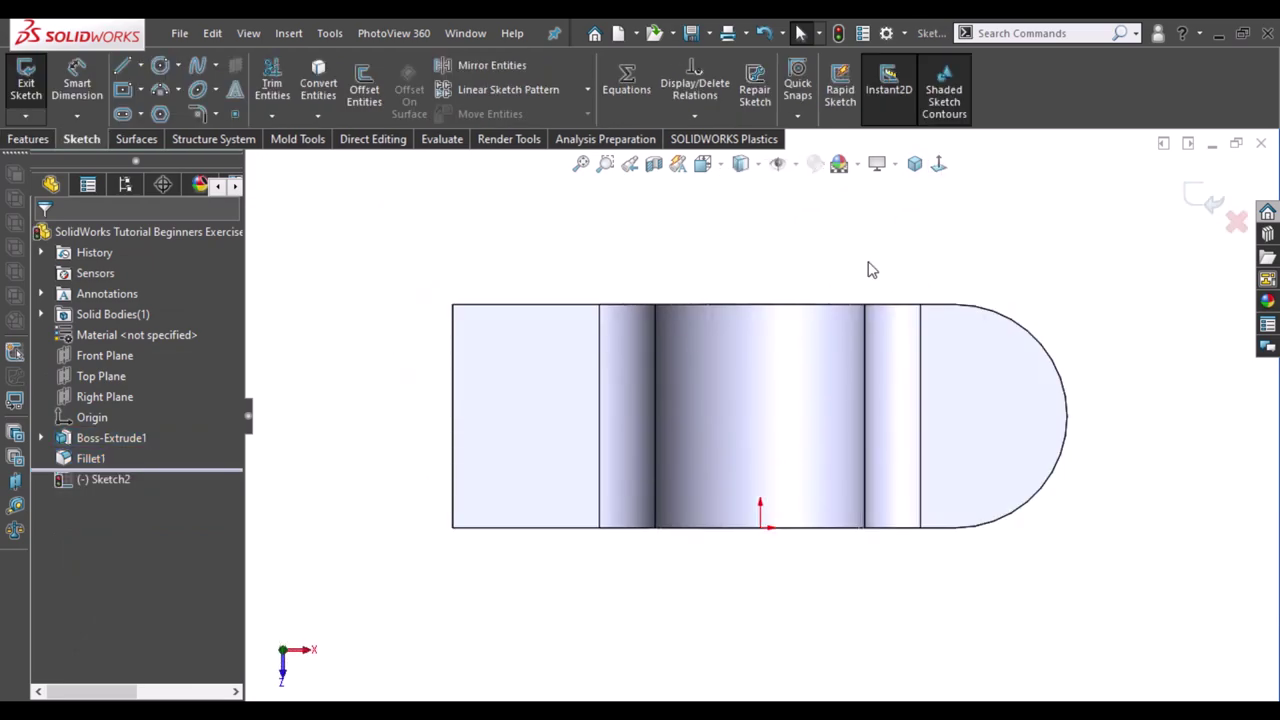
key(c)
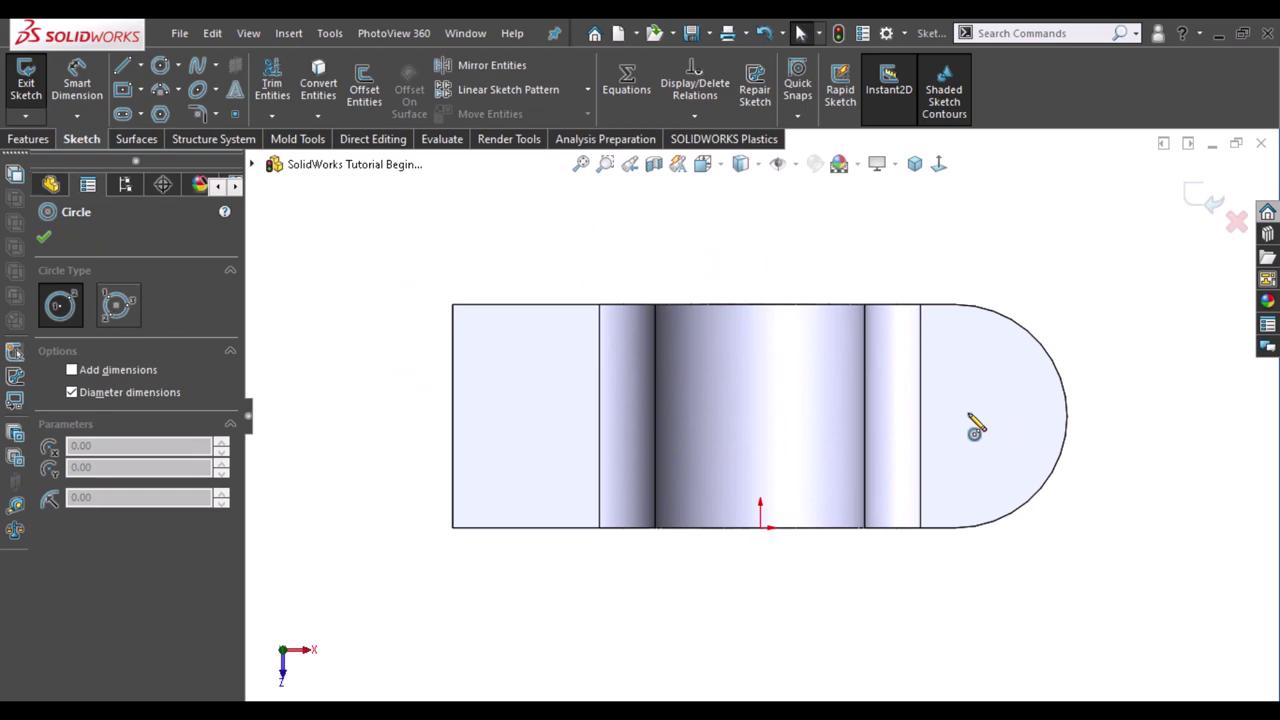
click(955, 416)
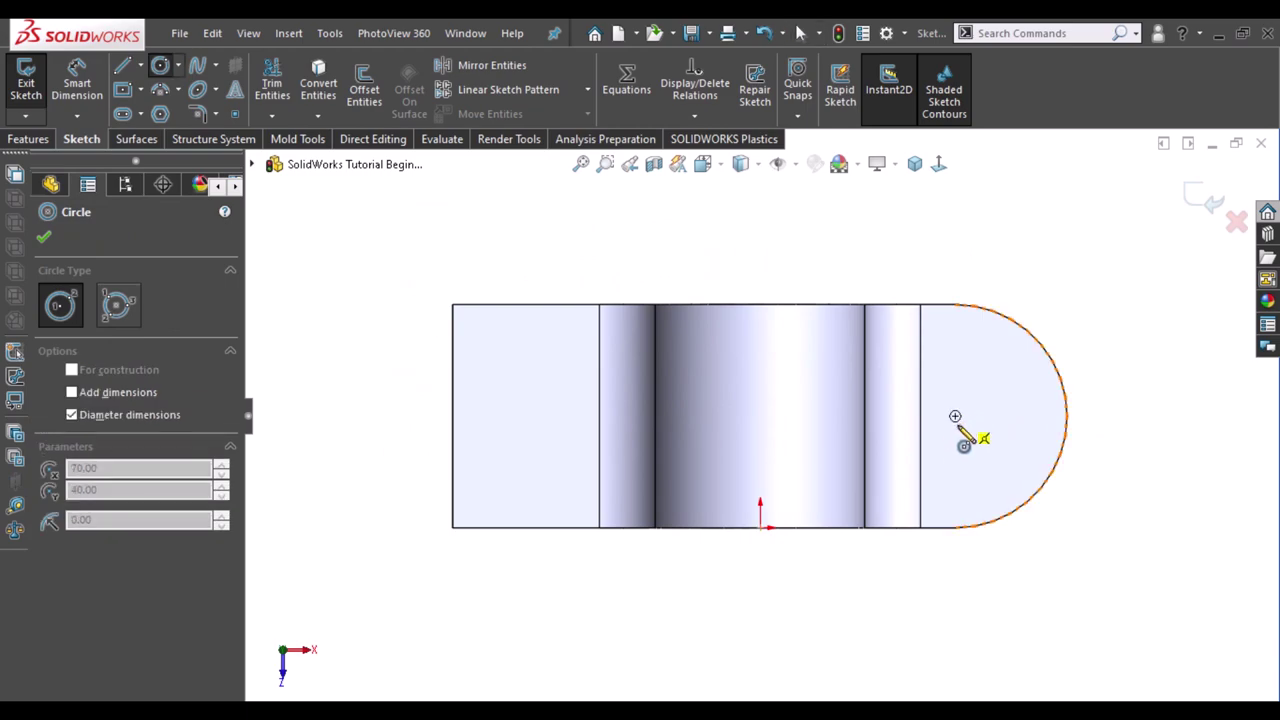
click(962, 438)
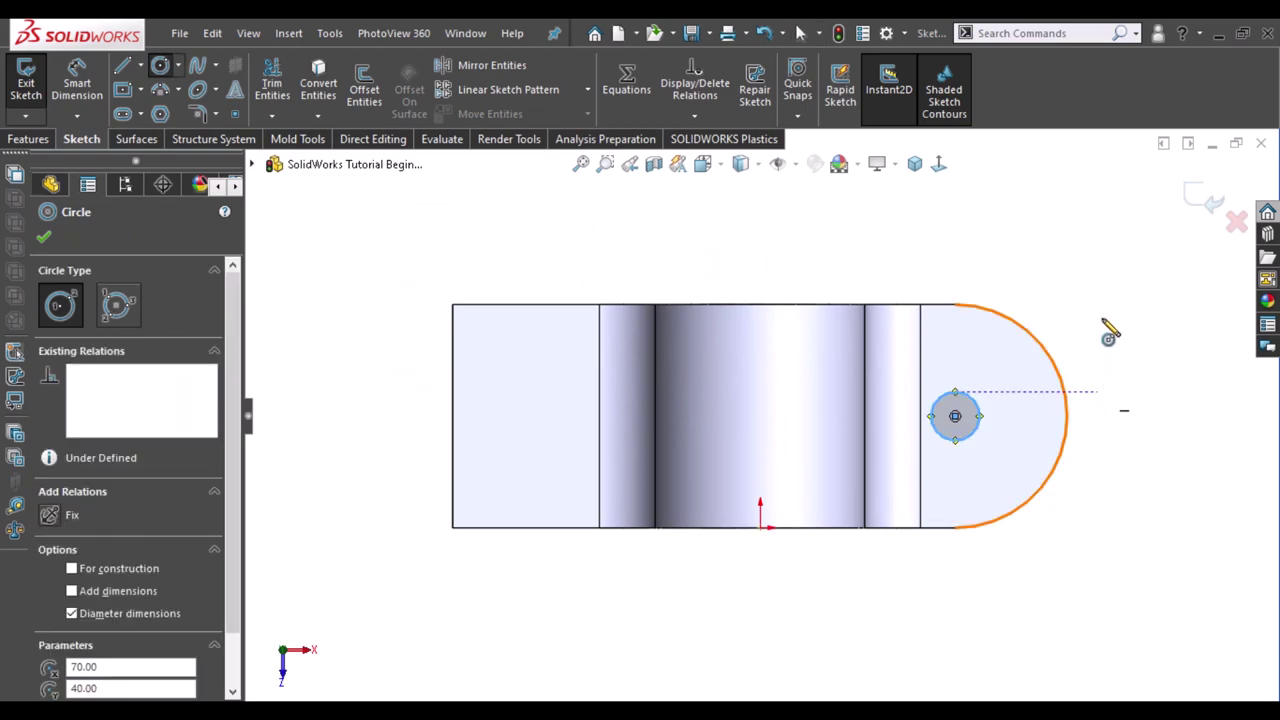
key(Escape)
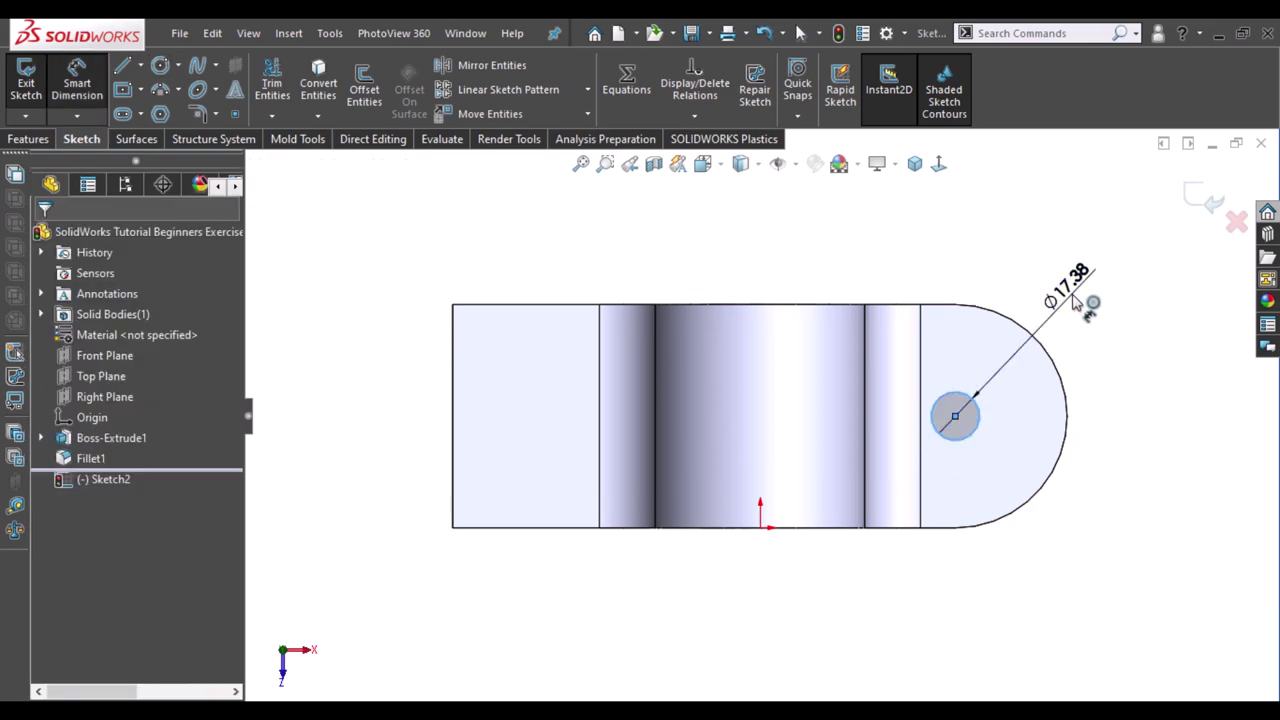
Step: Dimension the circle to a 20 mm diameter and return to a 3-D view
click(1075, 305)
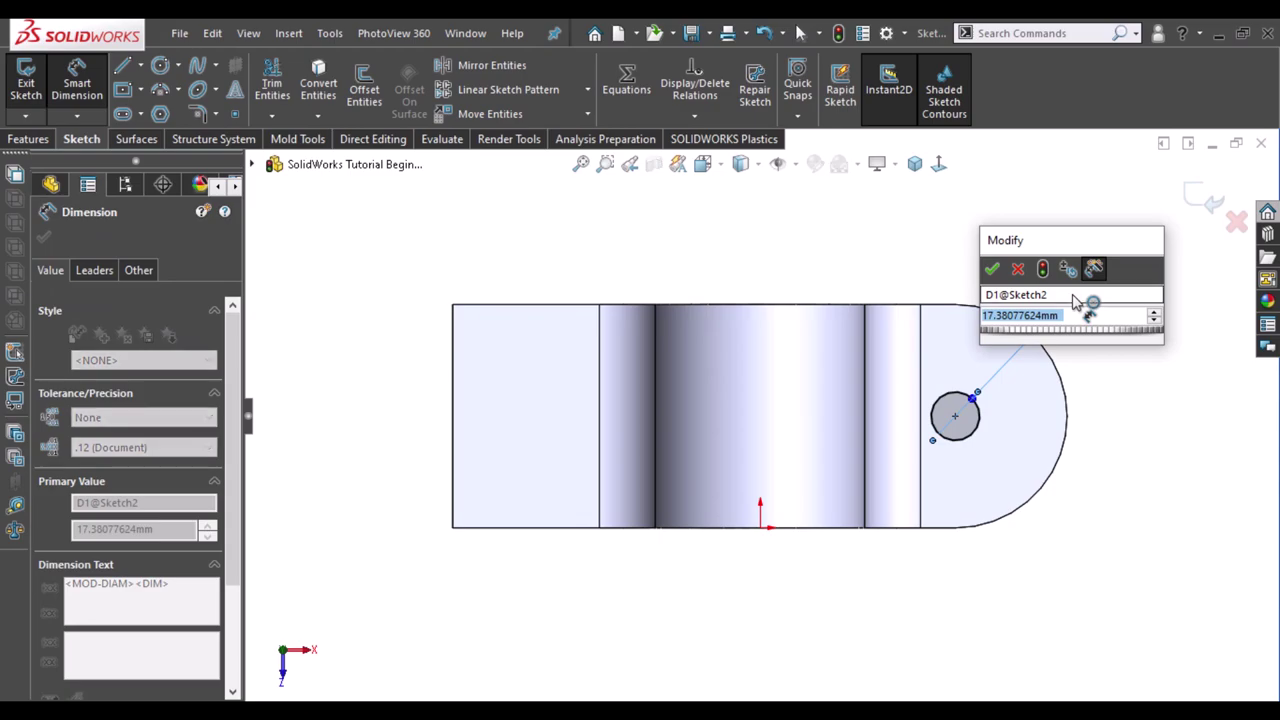
text(28)
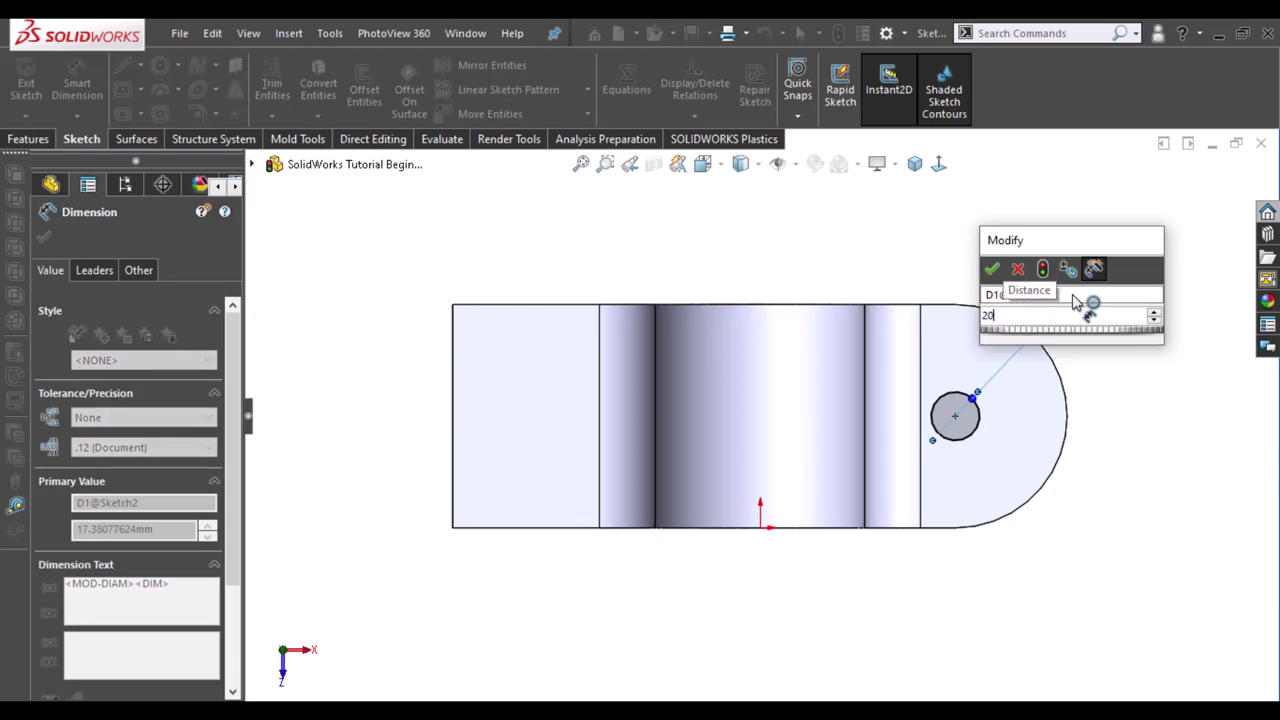
key(Escape)
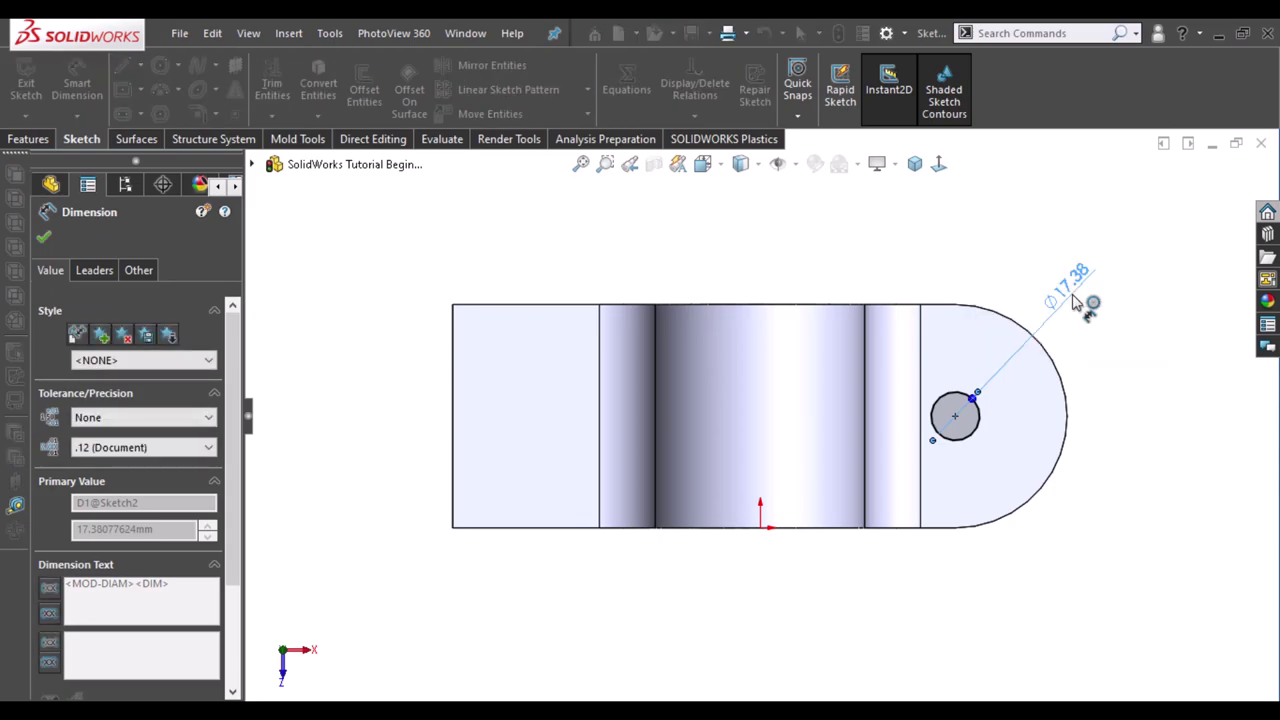
key(Escape)
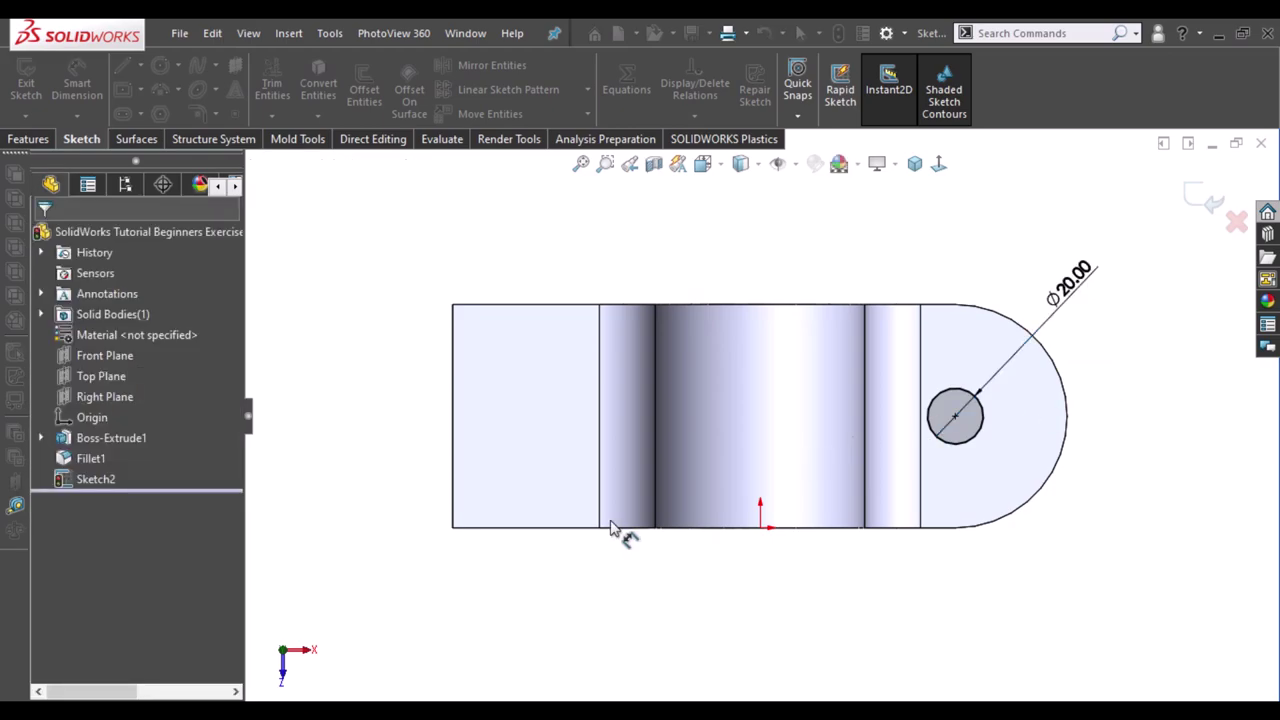
mouse_move(613, 530)
middle_down()
mouse_move(614, 351)
mouse_move(300, 309)
middle_up()
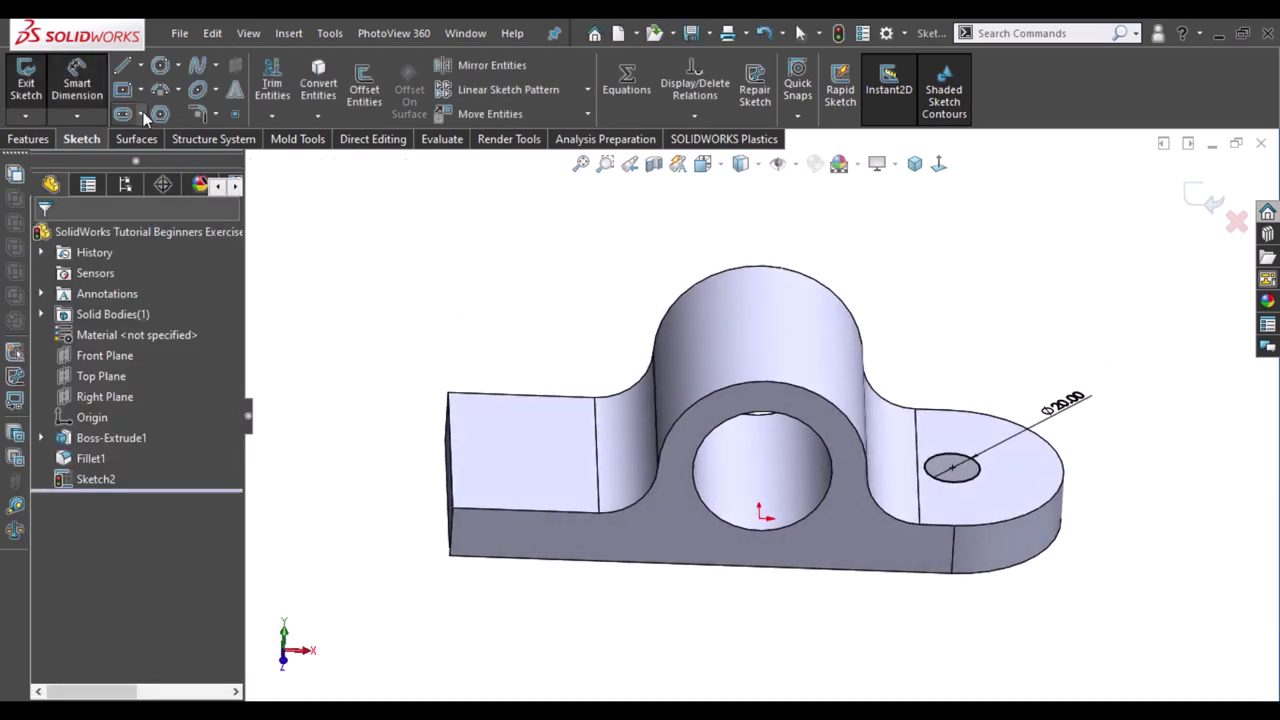
Step: Extrude-cut the Ø20 circle Through All to drill a hole in the right end
click(30, 140)
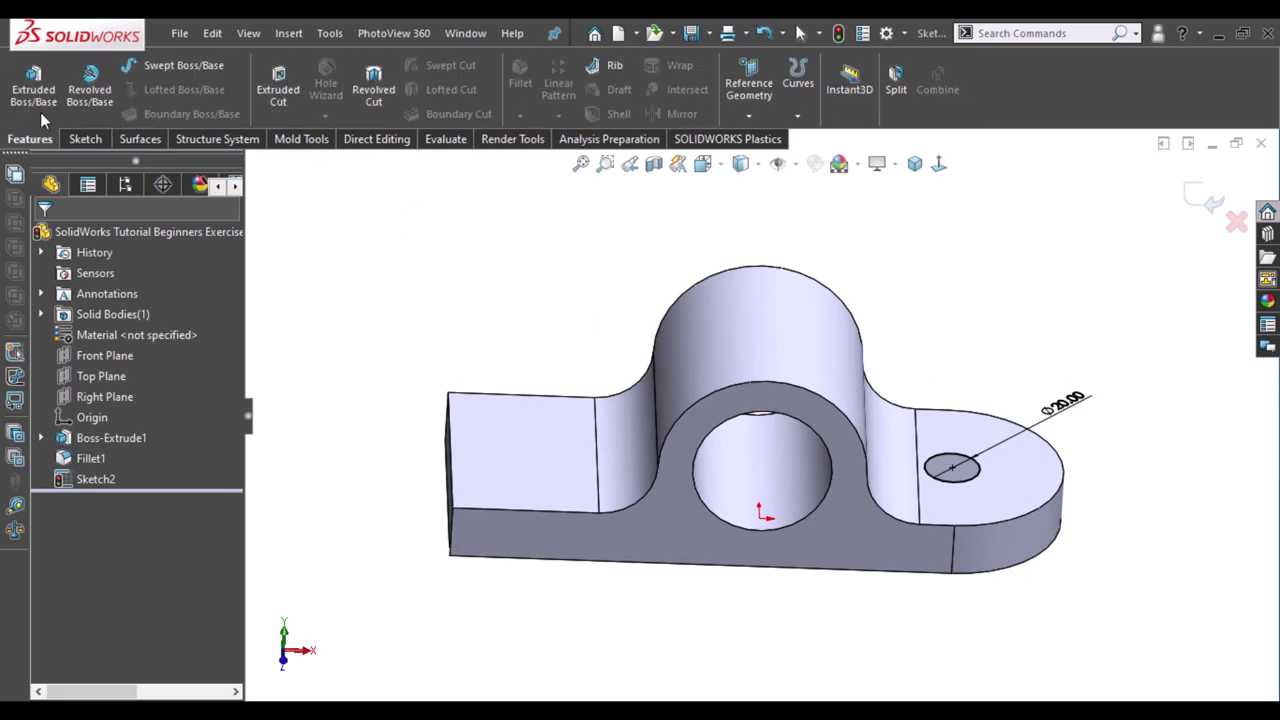
click(277, 72)
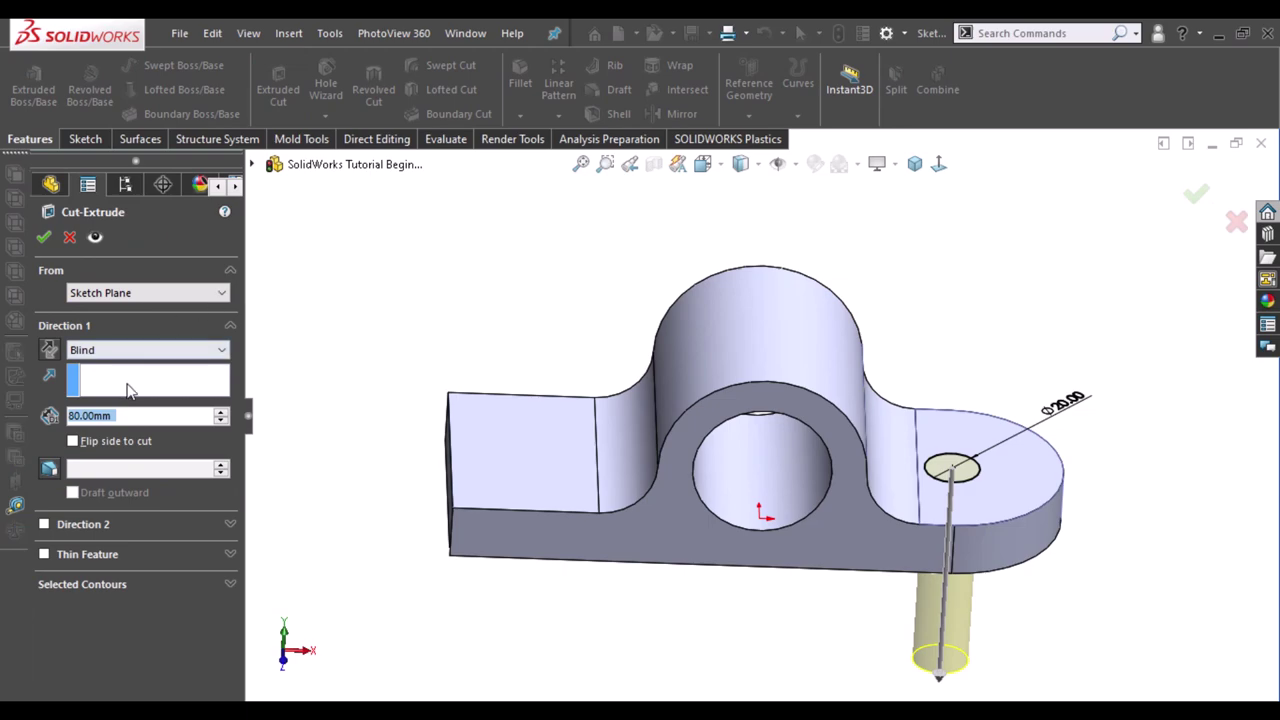
click(148, 350)
click(100, 379)
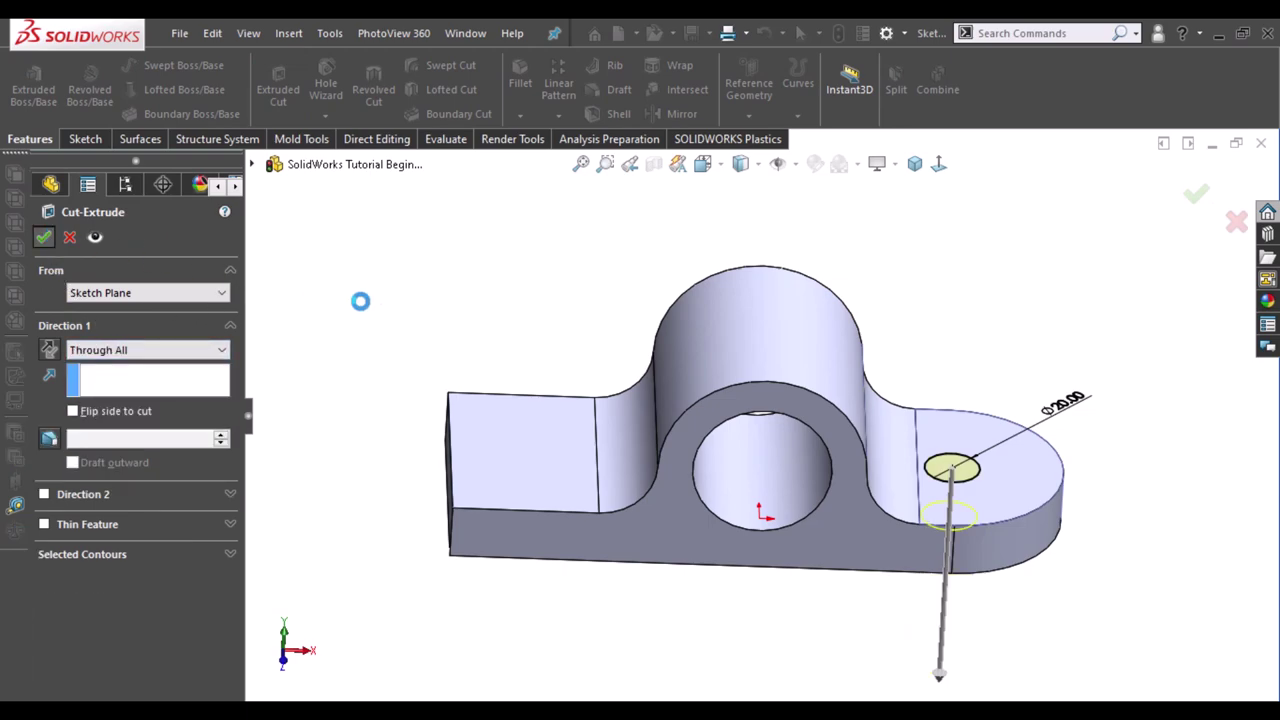
key(Return)
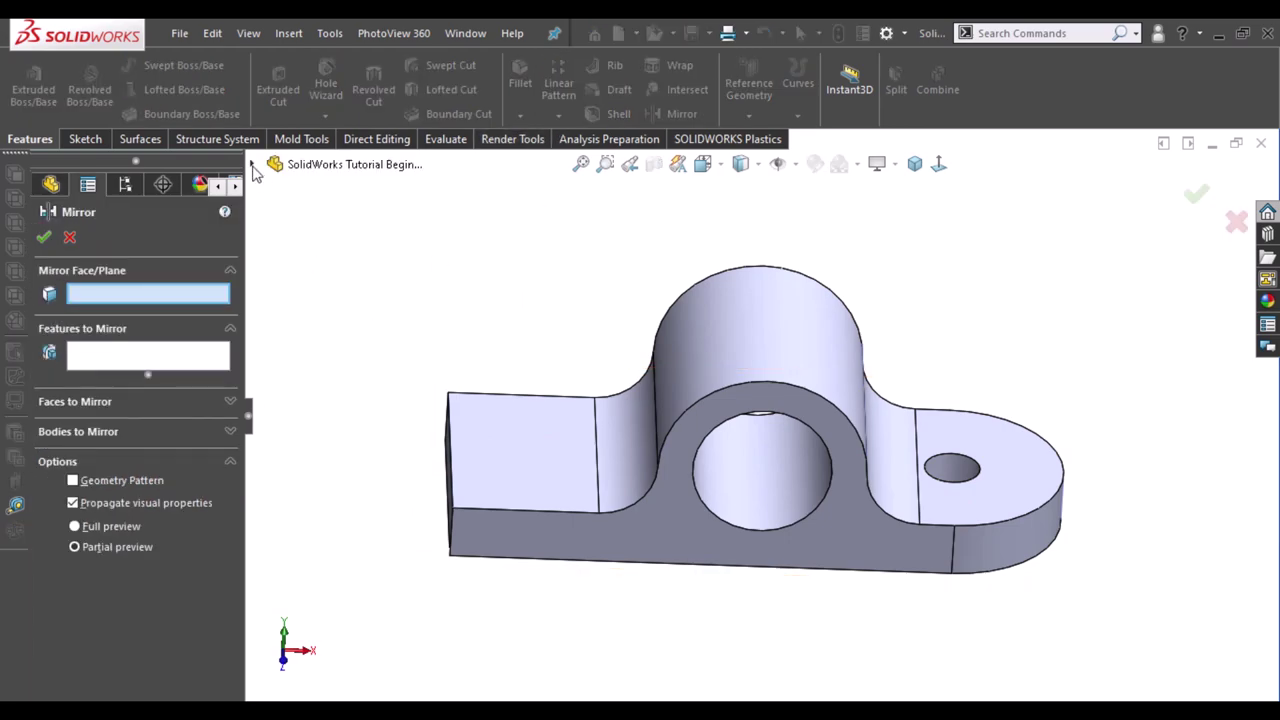
Step: Set up a mirror of Cut-Extrude1 and Fillet1 about Right Plane, then cancel it
click(252, 165)
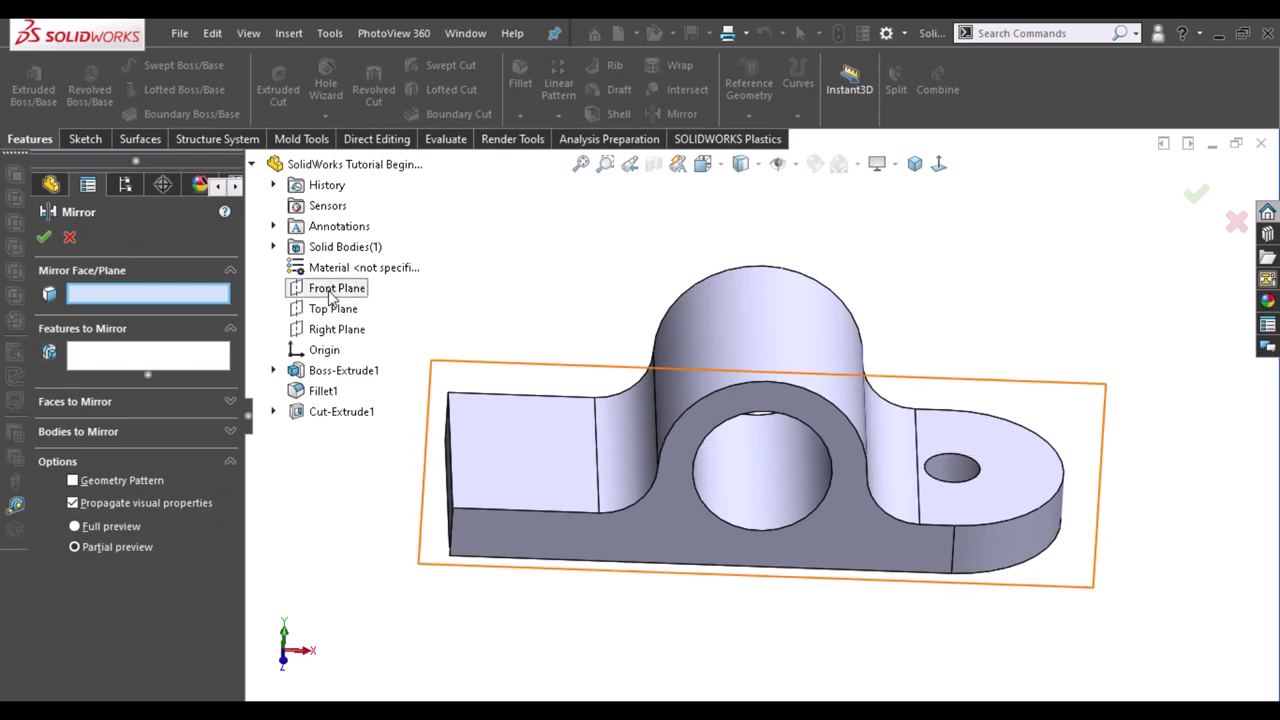
click(340, 336)
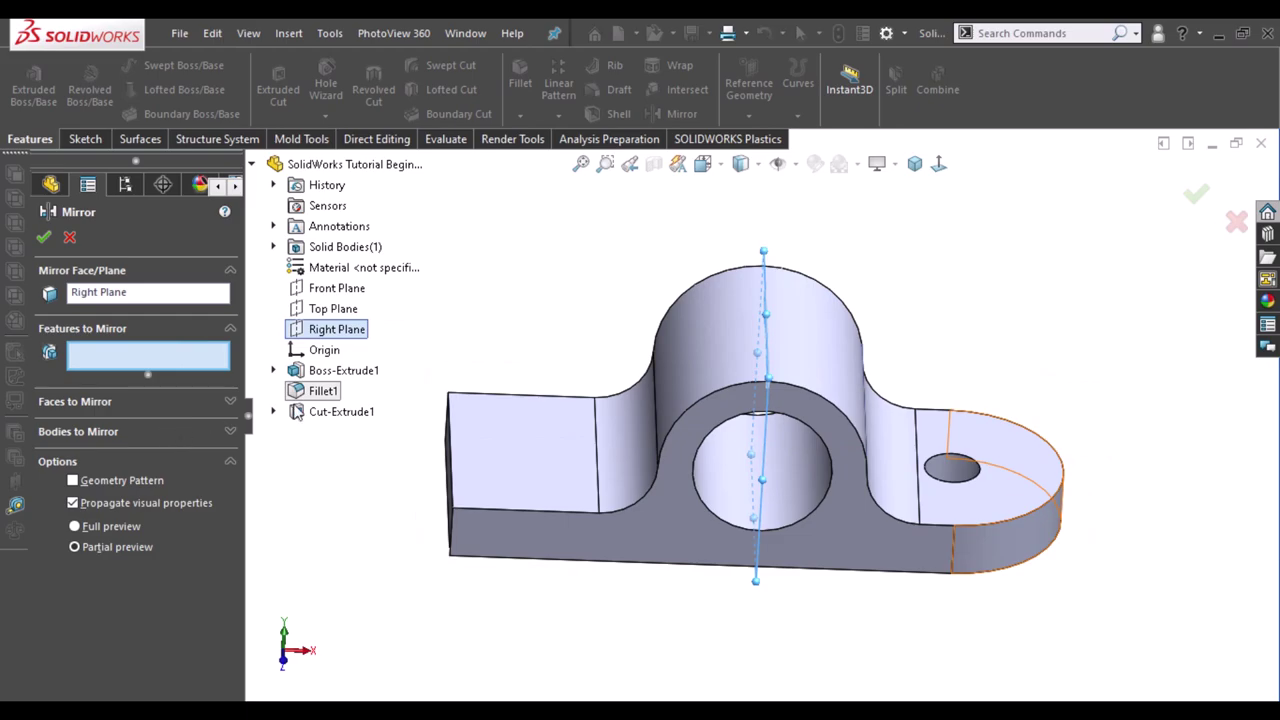
click(320, 419)
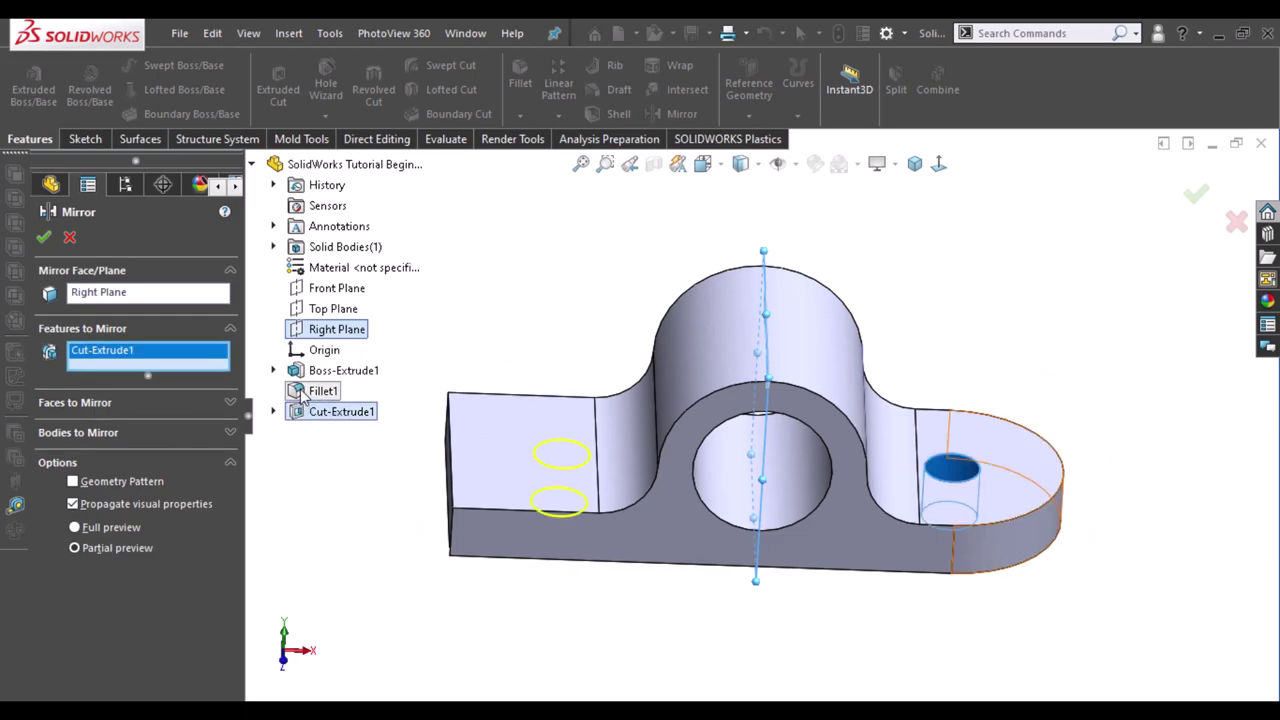
click(318, 396)
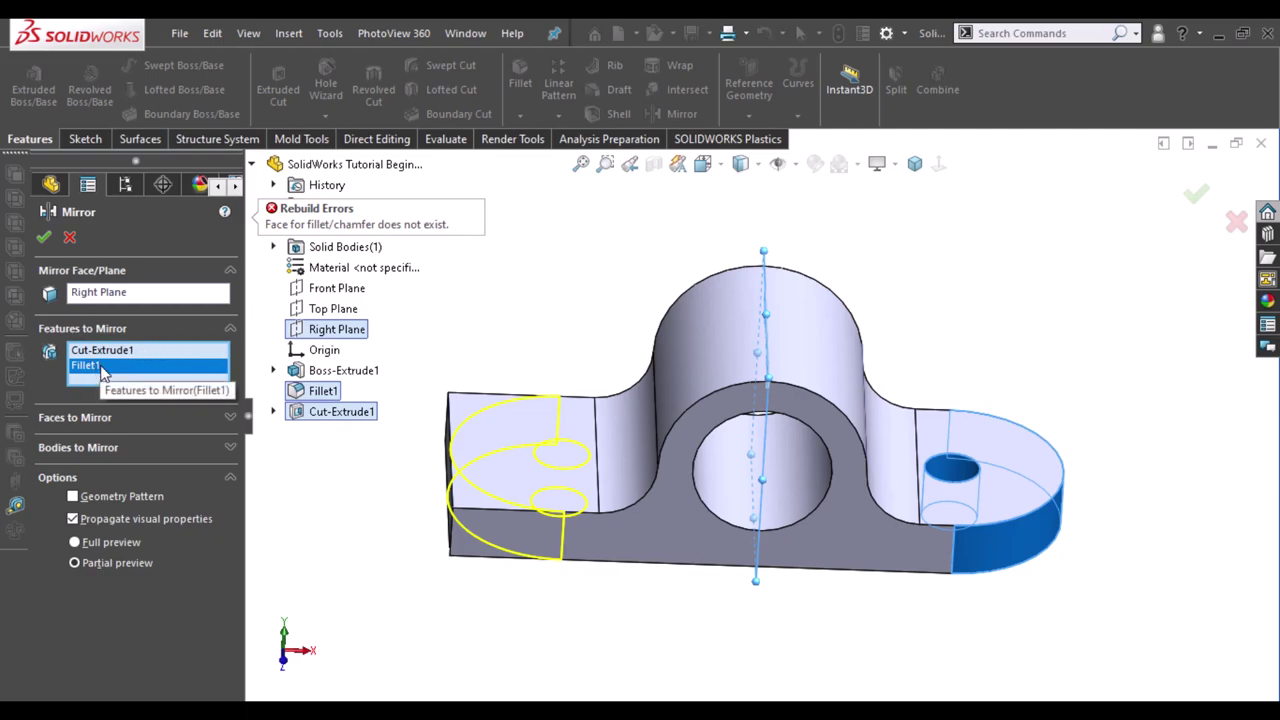
click(69, 237)
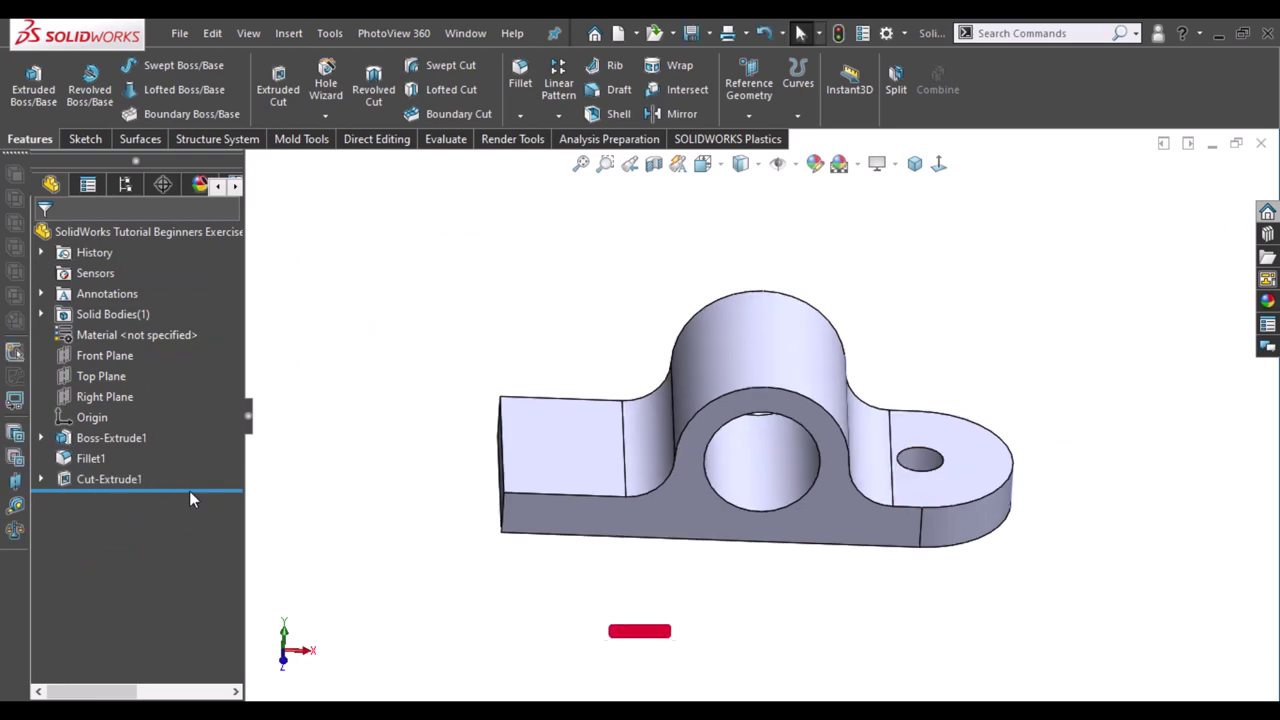
Step: Roll back above Cut-Extrude1 and set the front face as the full-round fillet's first side
drag(189, 489, 195, 468)
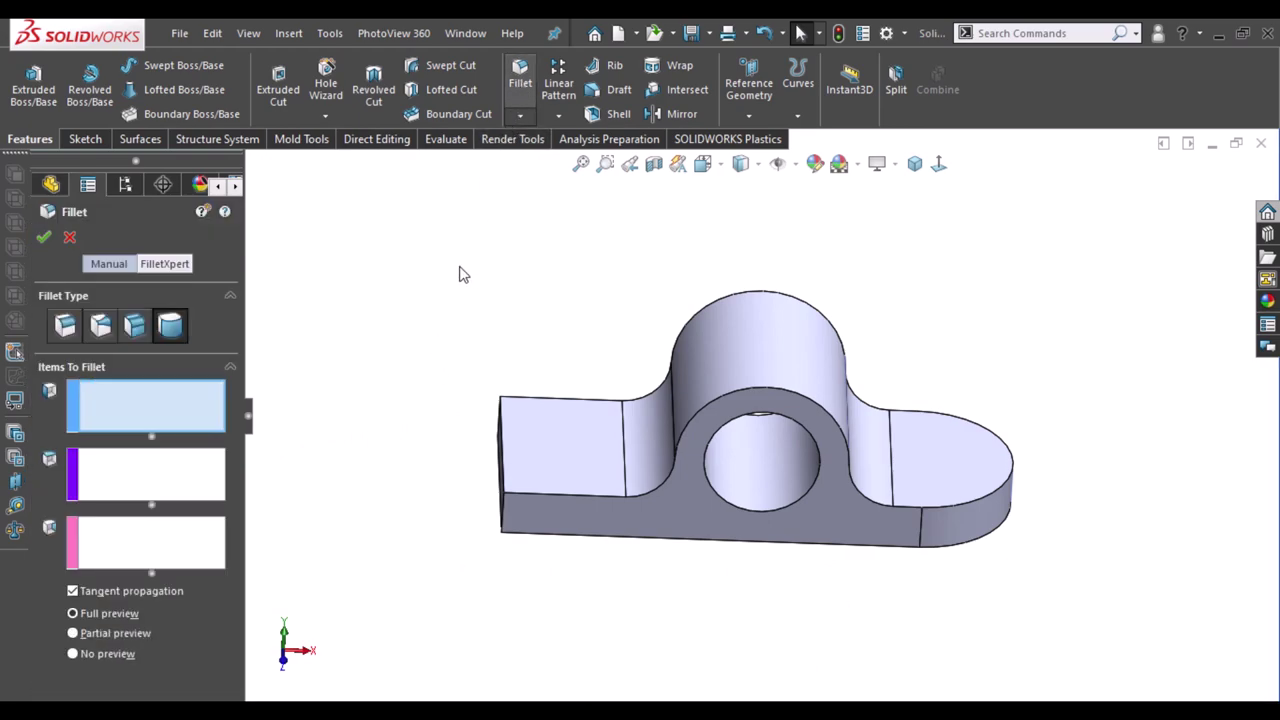
click(539, 508)
middle_drag(470, 553, 531, 523)
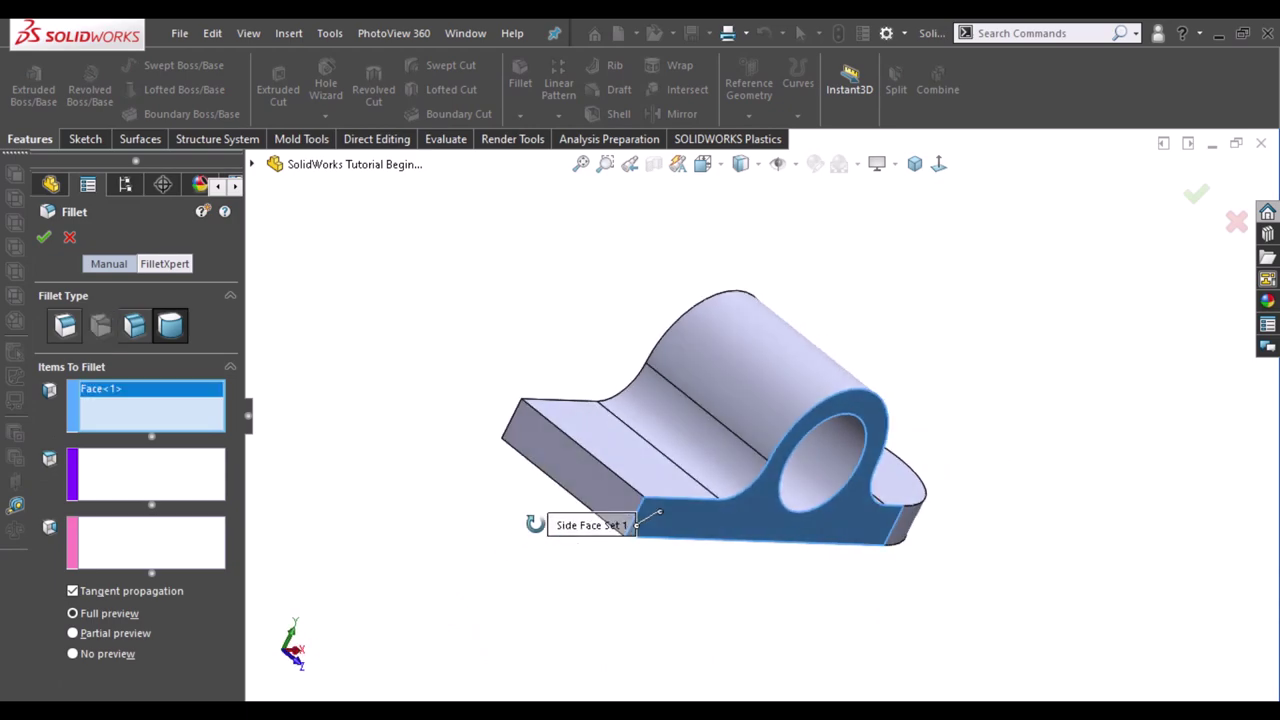
click(531, 474)
middle_drag(531, 474, 509, 478)
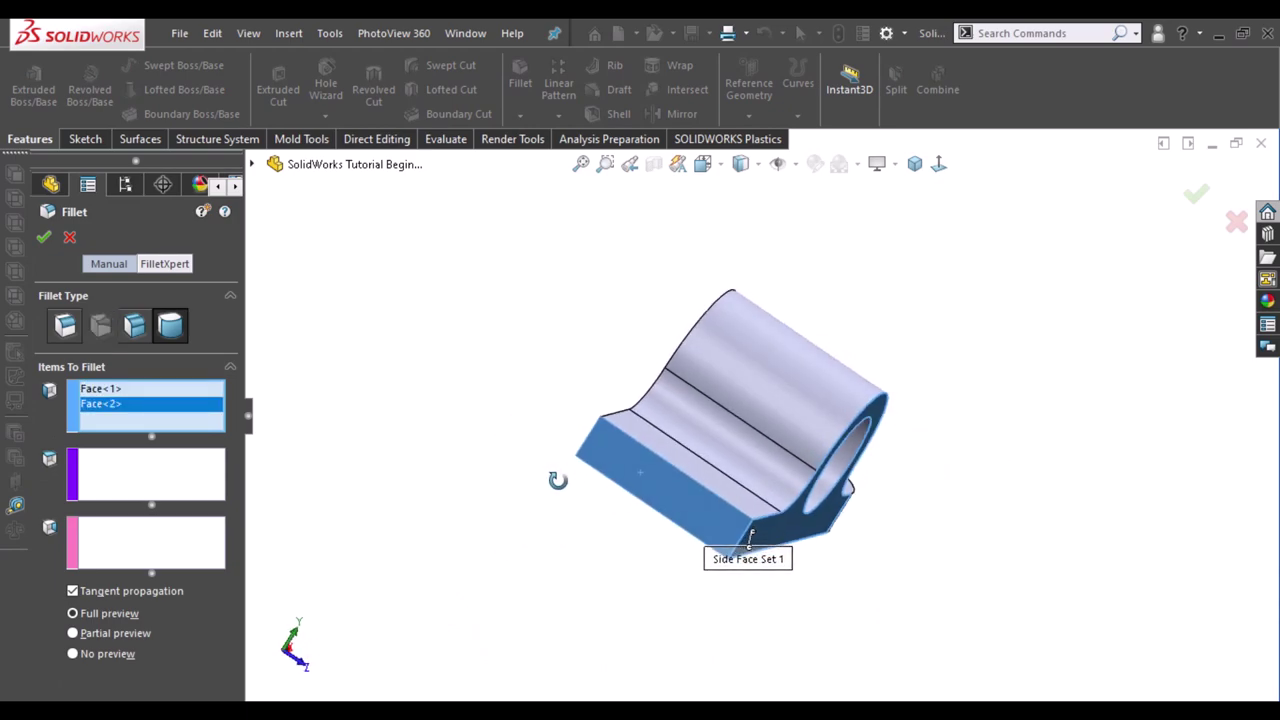
right_click(128, 403)
click(201, 437)
click(165, 475)
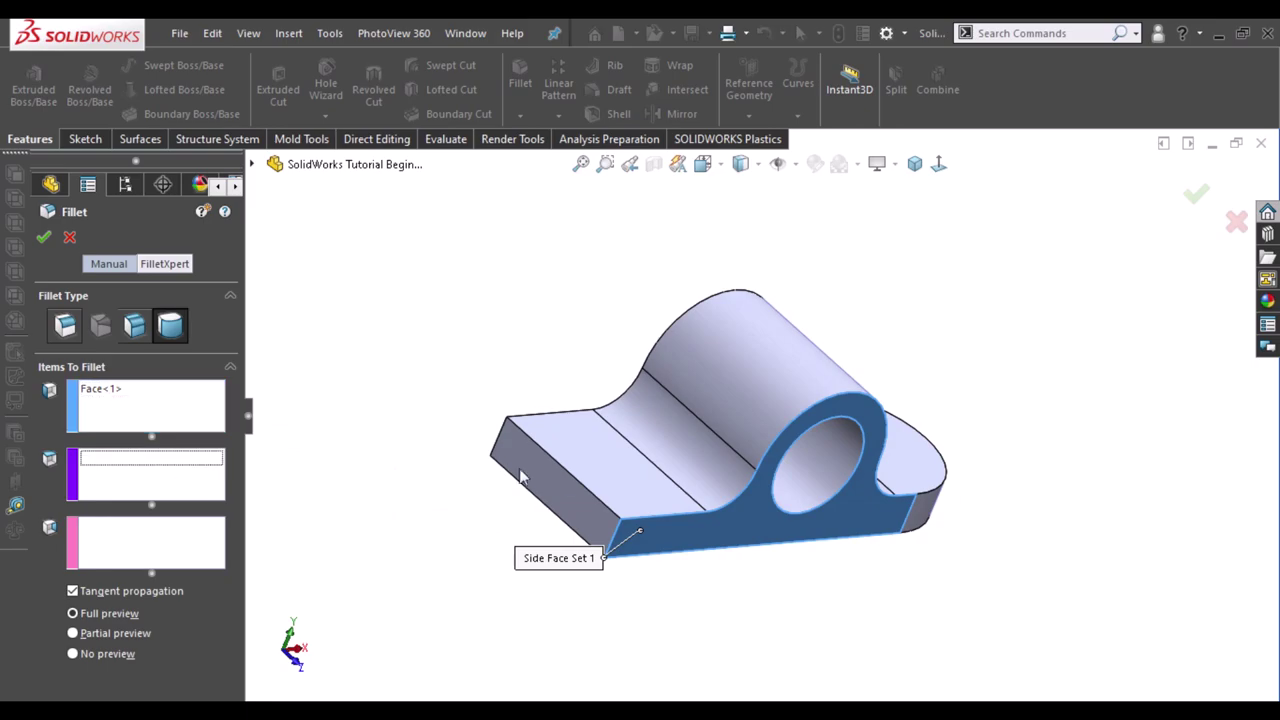
Step: Choose the left end as centre face and the back face as second side, creating Fillet2
click(513, 492)
middle_drag(443, 492, 528, 547)
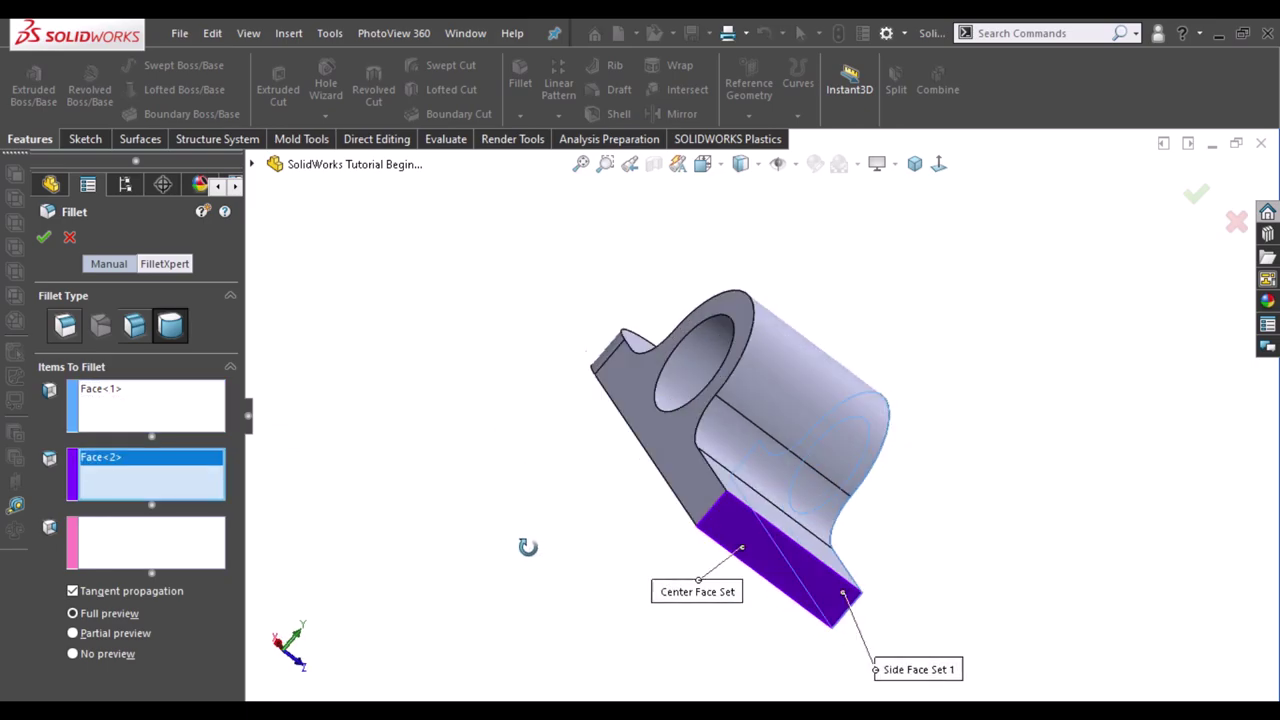
click(151, 531)
middle_drag(700, 523, 508, 486)
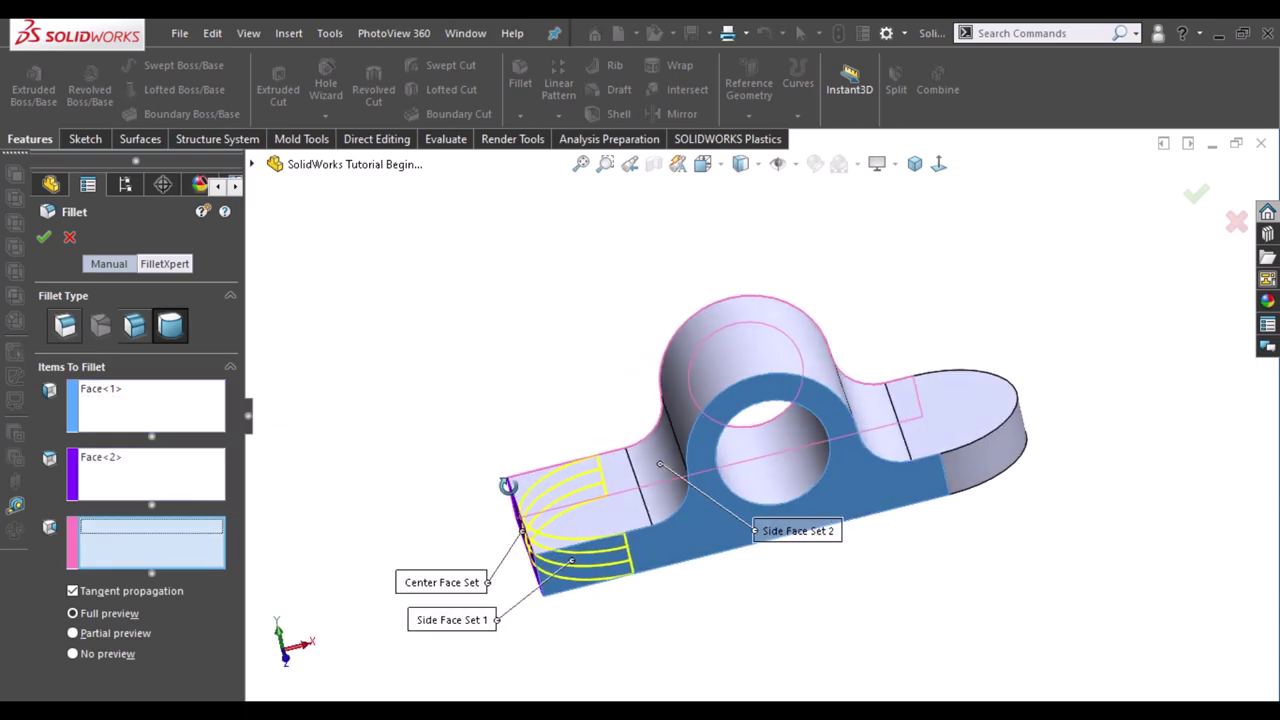
click(520, 484)
click(43, 237)
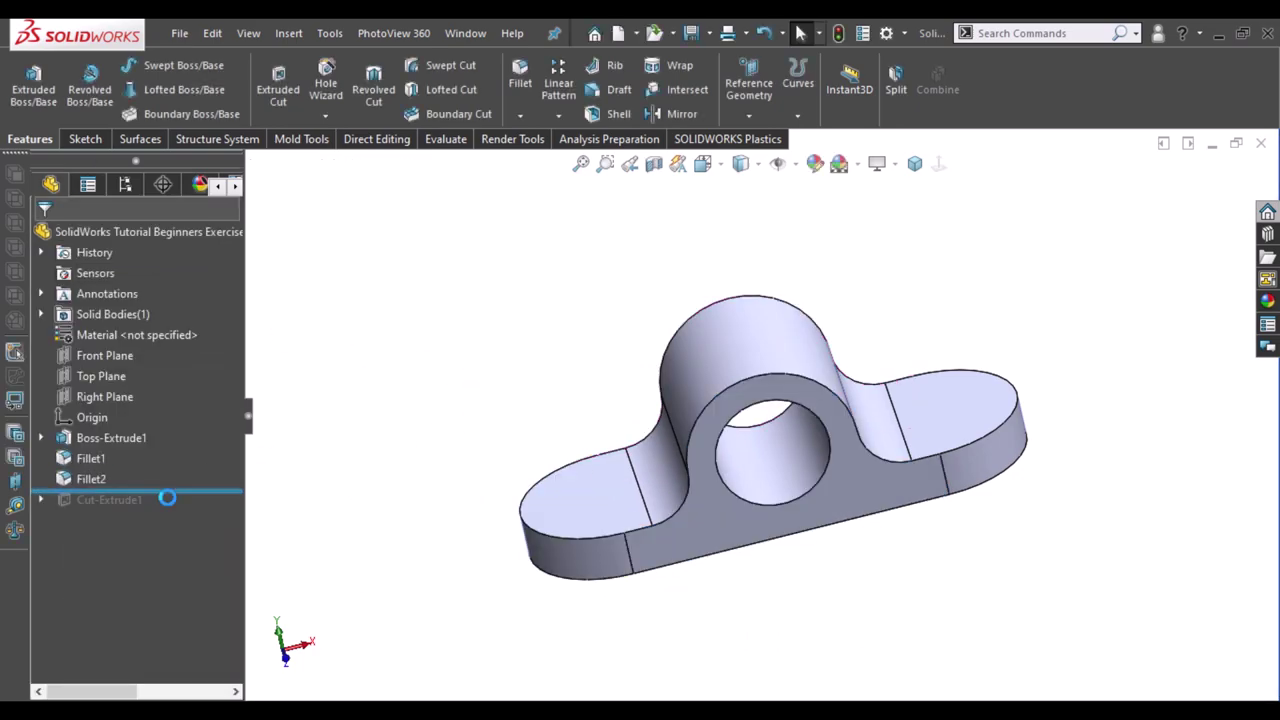
Step: Roll forward and edit Cut-Extrude1's sketch, viewed face-on
drag(168, 524, 163, 508)
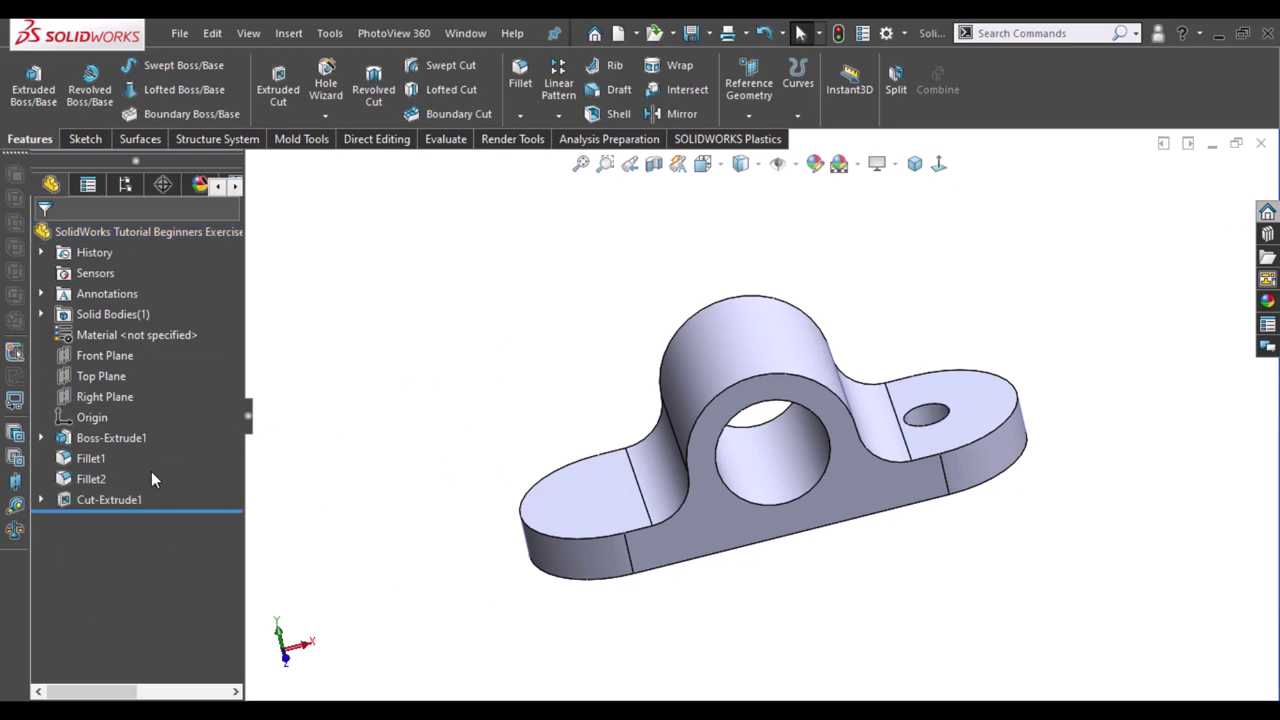
click(108, 499)
click(165, 450)
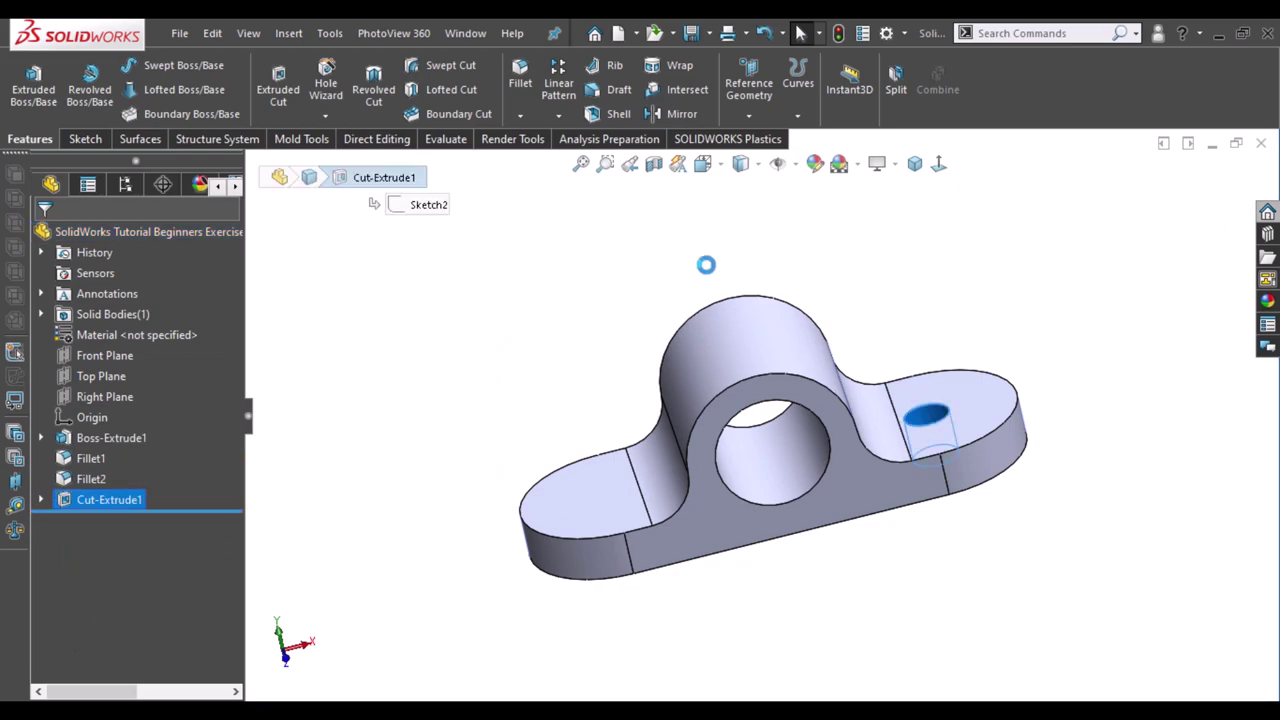
click(940, 165)
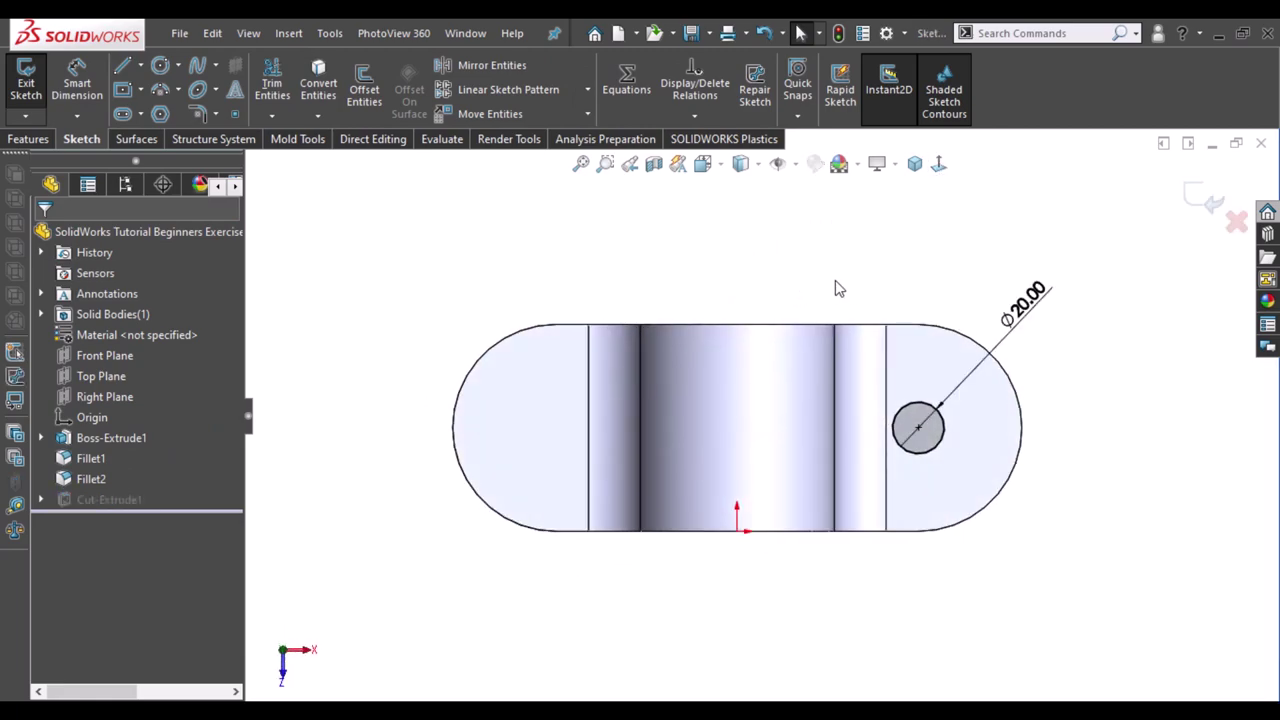
Step: Draw a circle on the left end's arc centre and make it equal to the Ø20 circle
right_drag(533, 390, 523, 351)
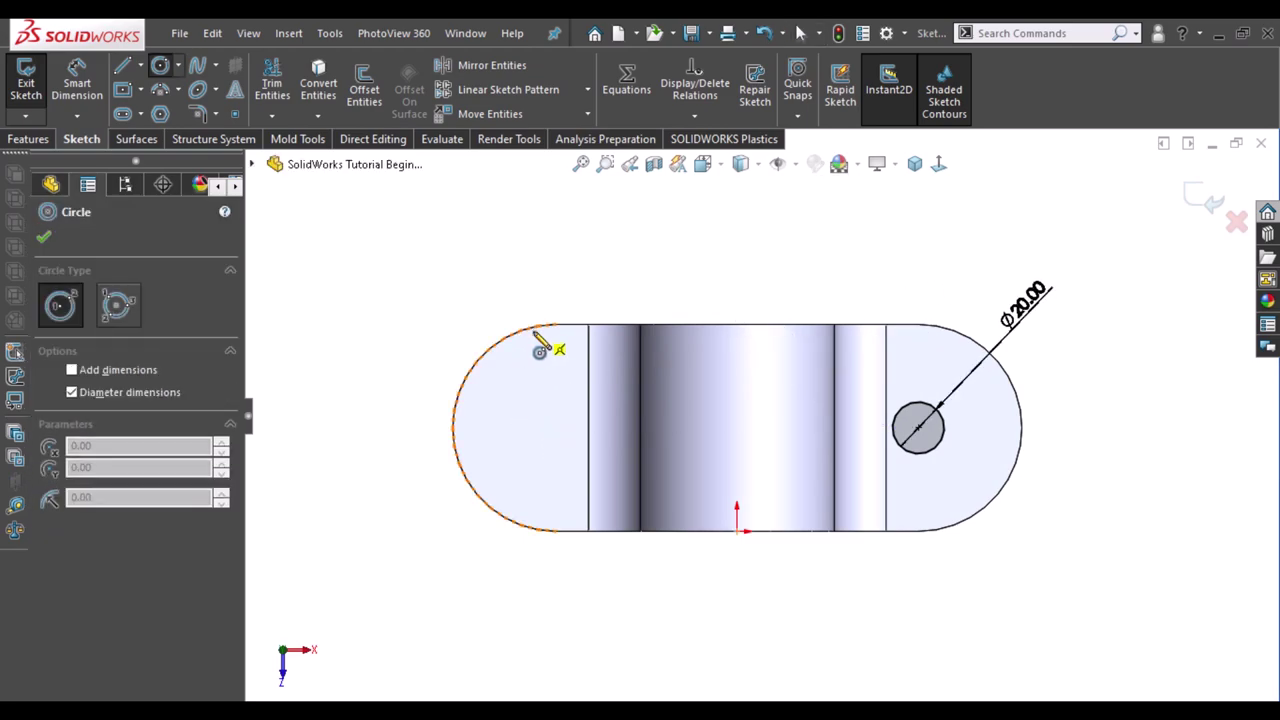
click(555, 427)
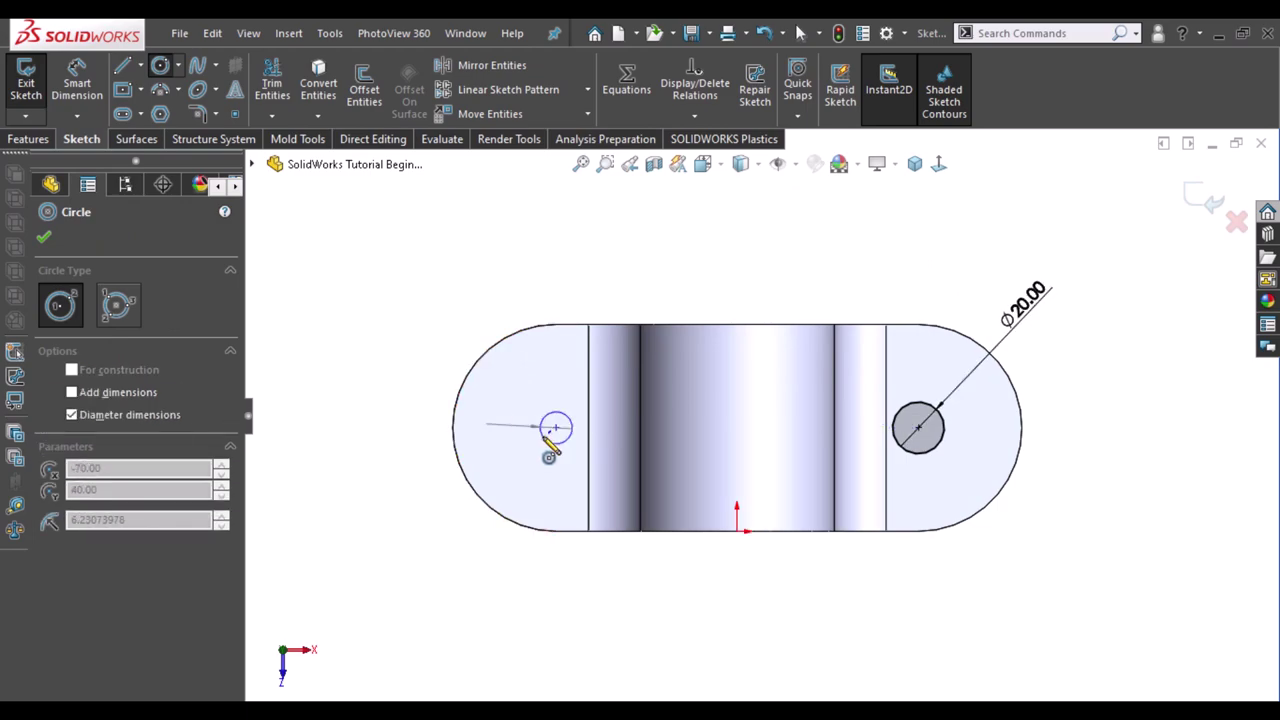
click(549, 449)
key(Escape)
click(568, 440)
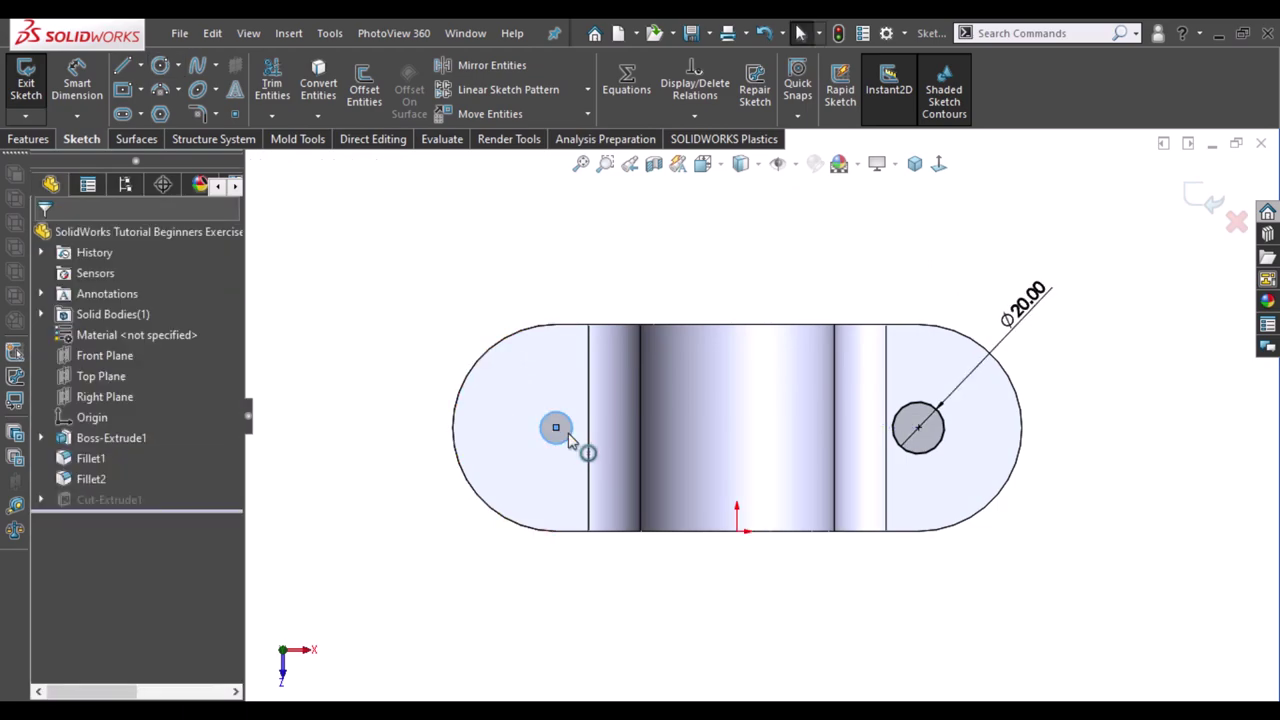
ctrl+click(930, 450)
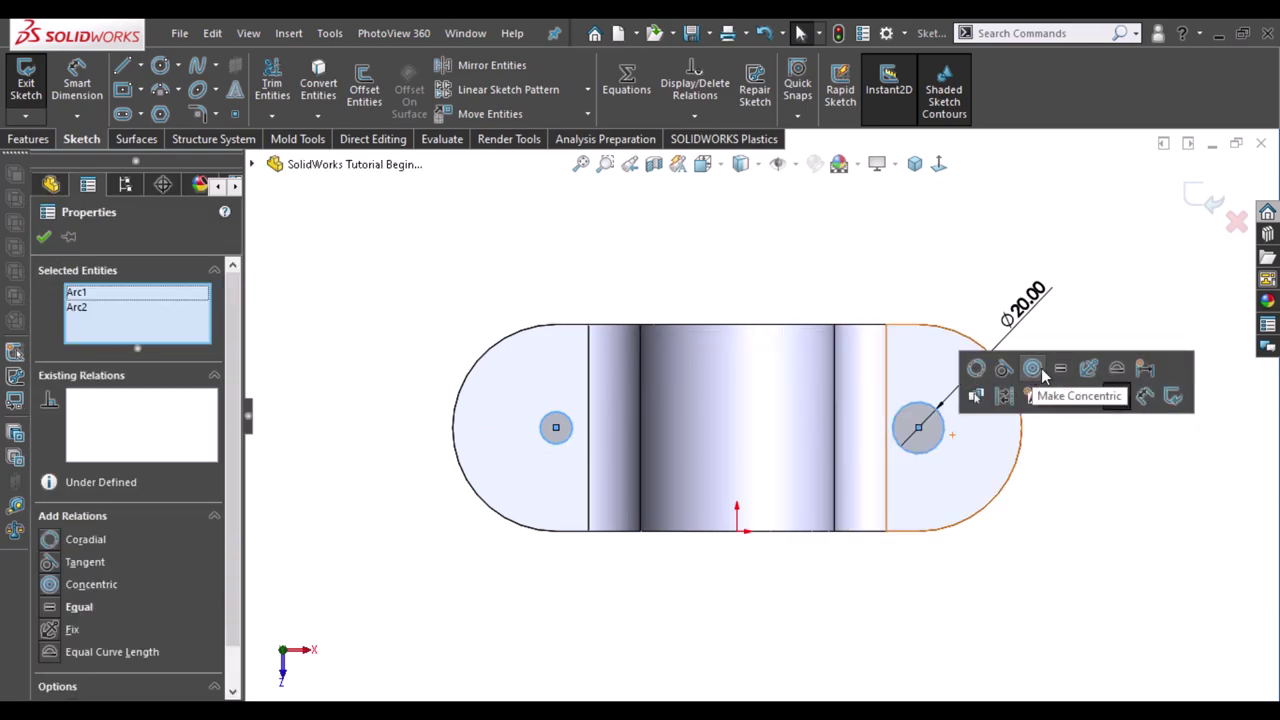
click(1060, 369)
click(1188, 216)
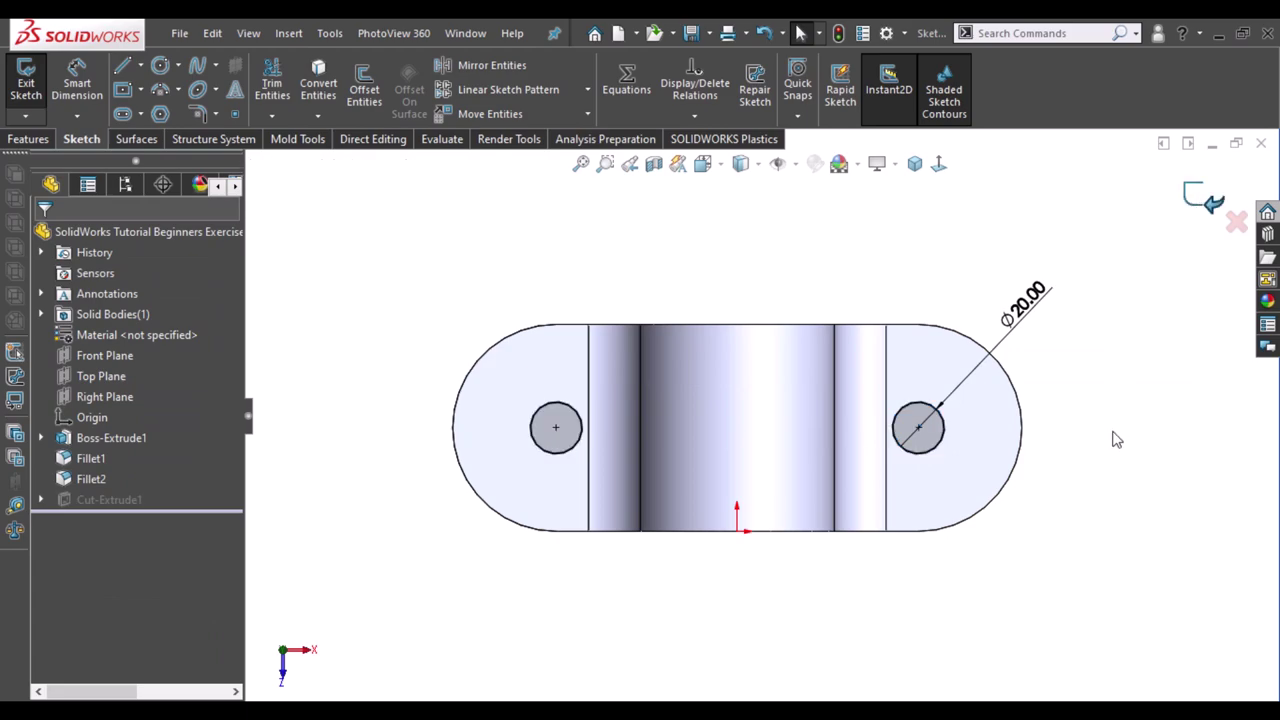
Step: Orbit the part, then show it in the standard isometric view with both end holes
middle_drag(737, 383, 764, 278)
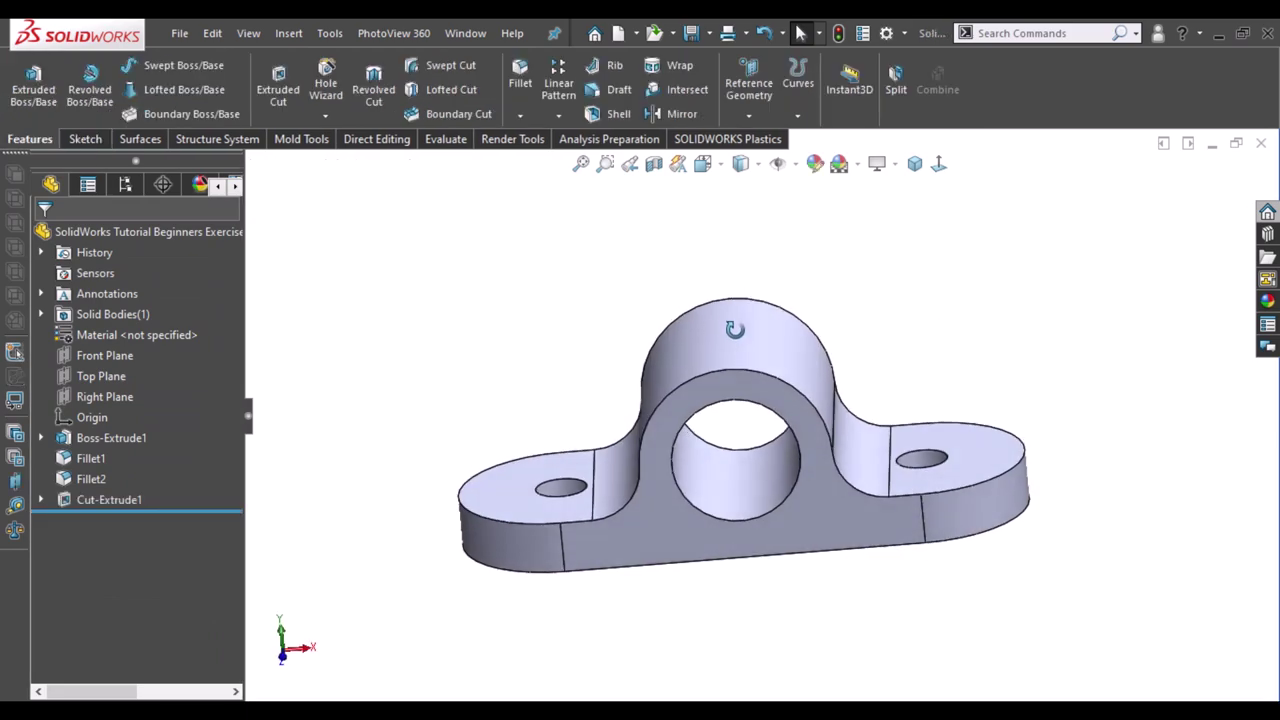
click(915, 163)
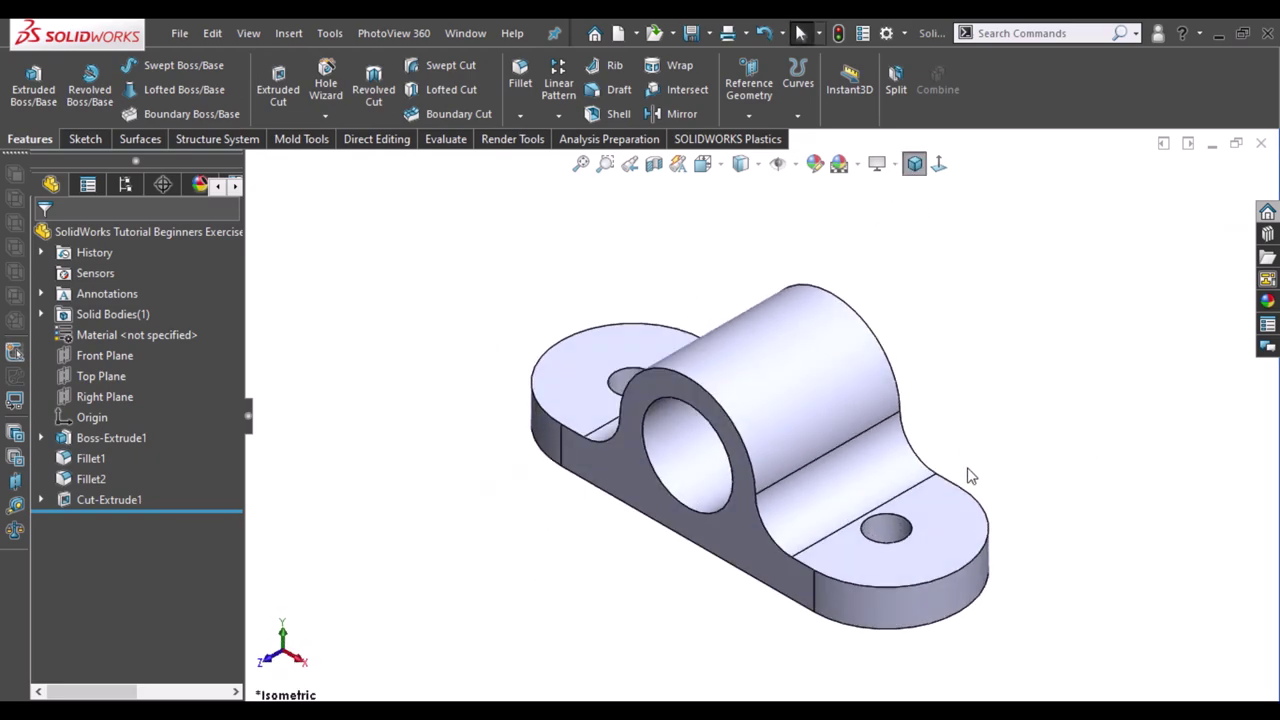